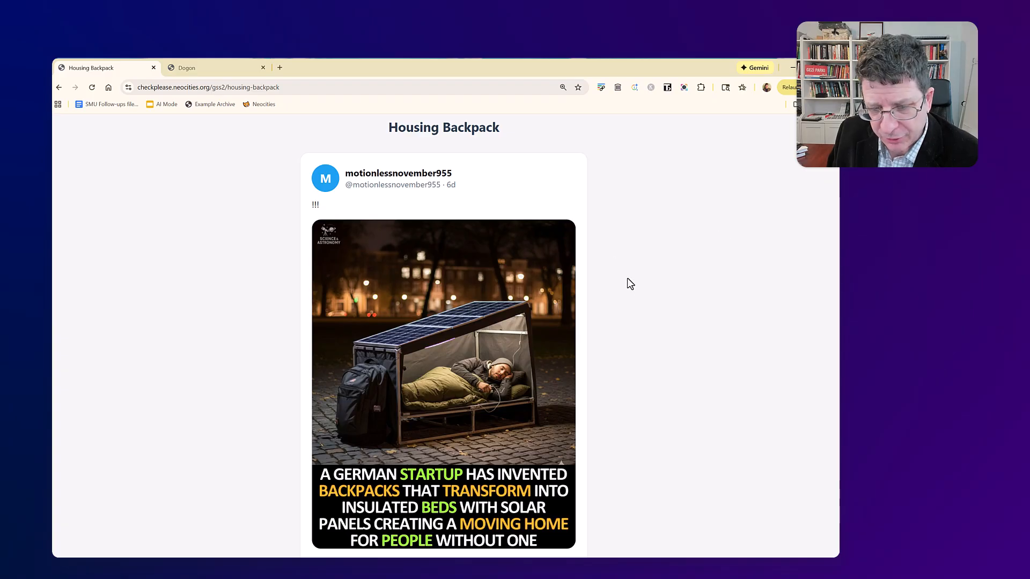
Step: Run a Google Lens search on the whole Housing Backpack post, including its author line, image and caption
scroll(613, 406, down, 1)
scroll(611, 407, up, 1)
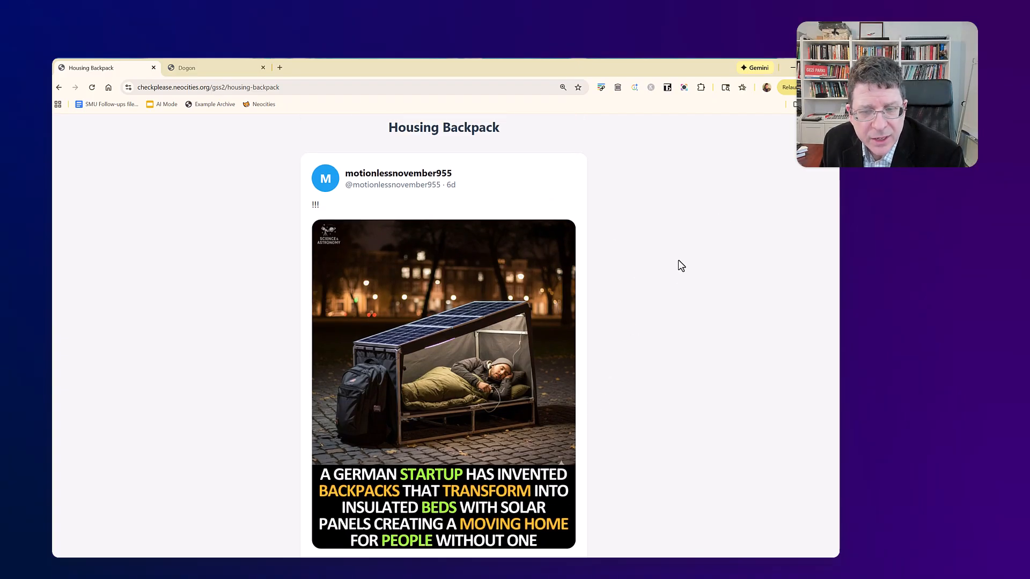
right_click(677, 260)
click(749, 355)
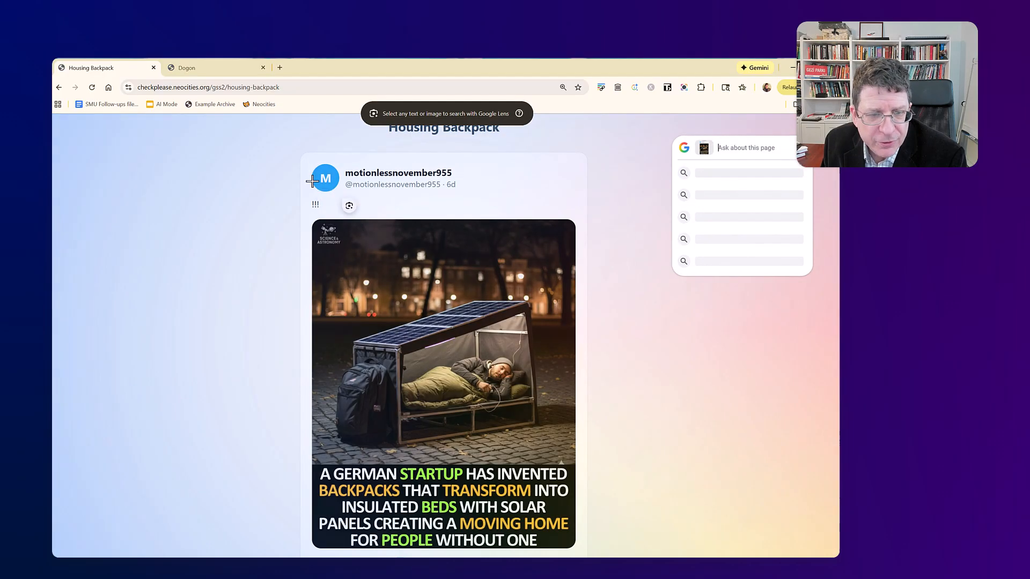
drag(300, 161, 602, 552)
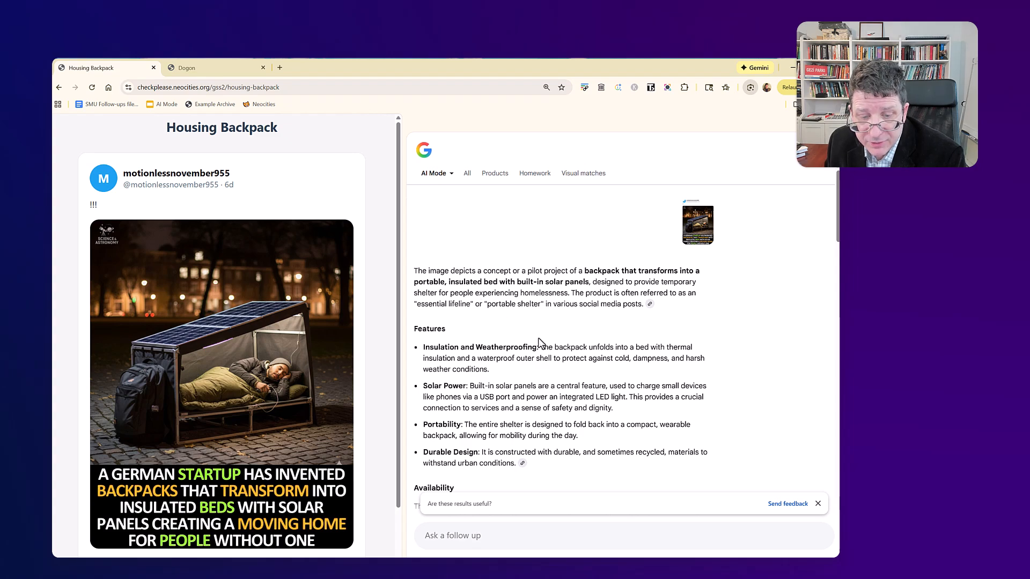
Step: Read the AI answer about the backpack, focusing on the Availability section's wording on the item's origin and status, and close the results
scroll(539, 337, down, 2)
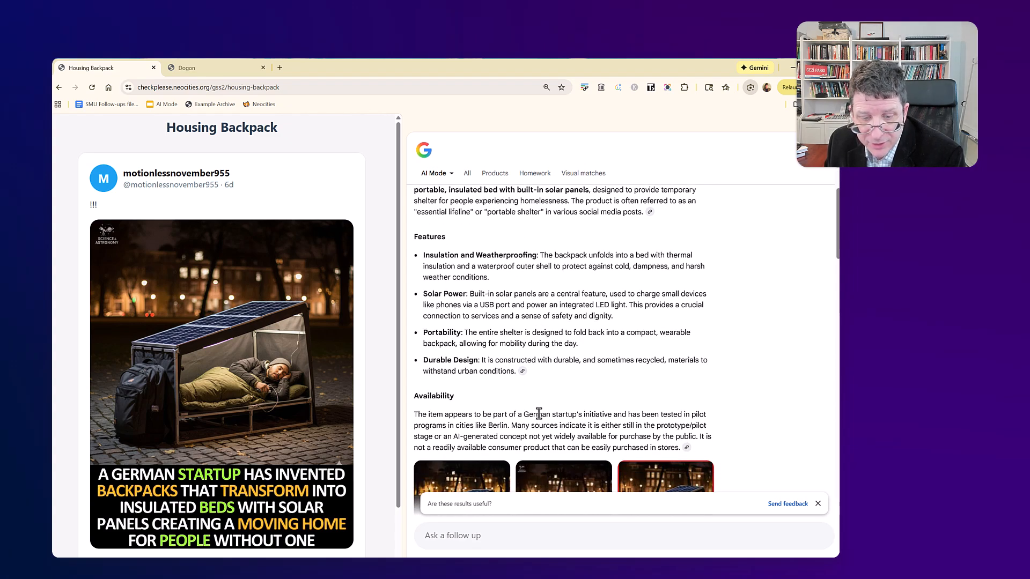
drag(455, 415, 507, 418)
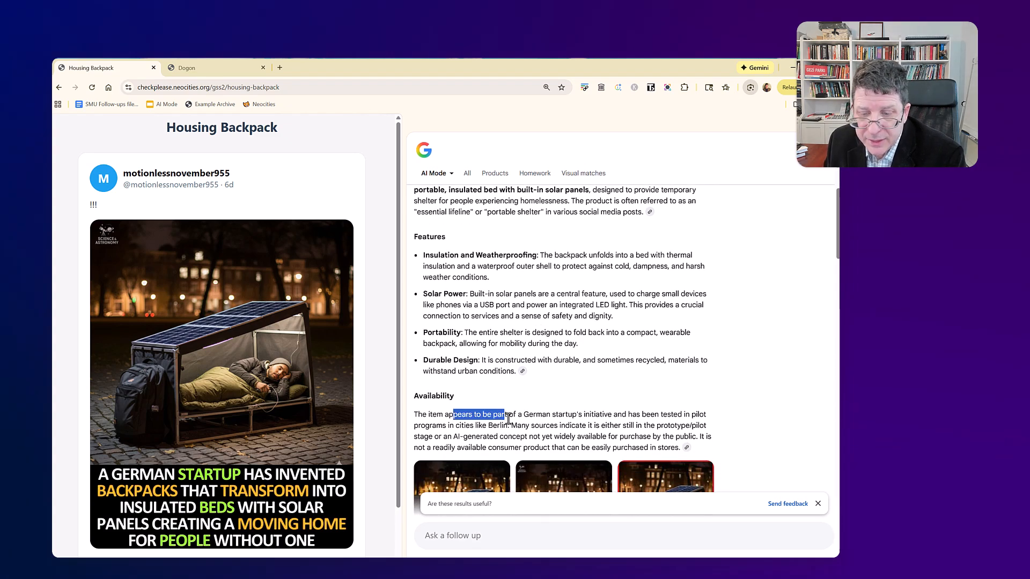
click(510, 435)
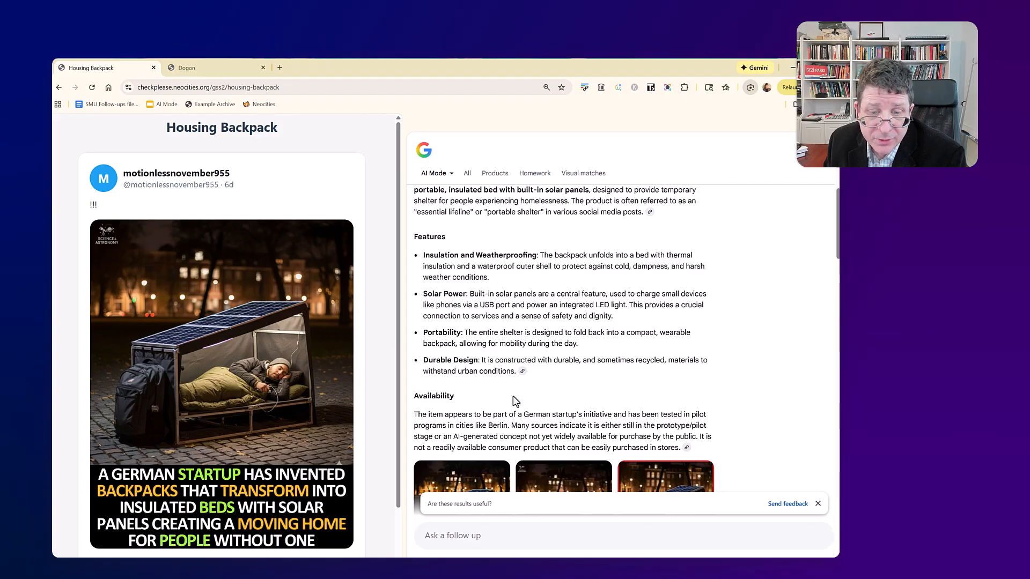
scroll(528, 277, up, 2)
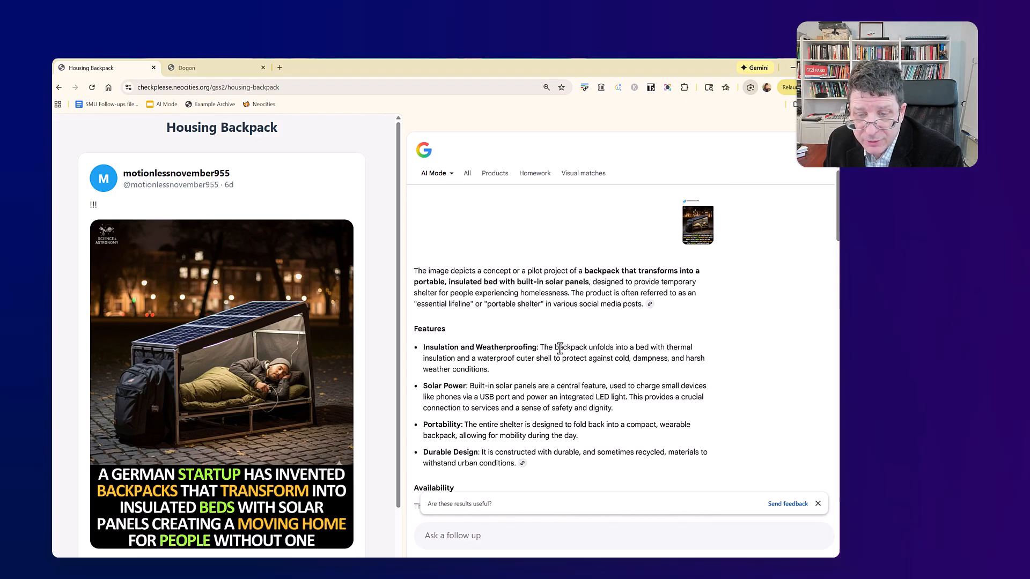
scroll(562, 359, down, 1)
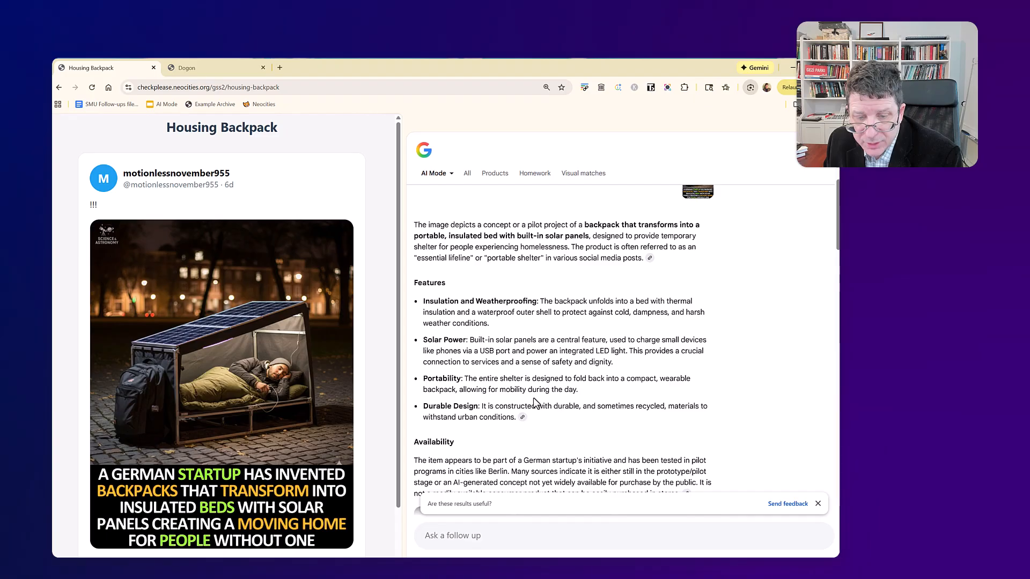
scroll(534, 403, down, 2)
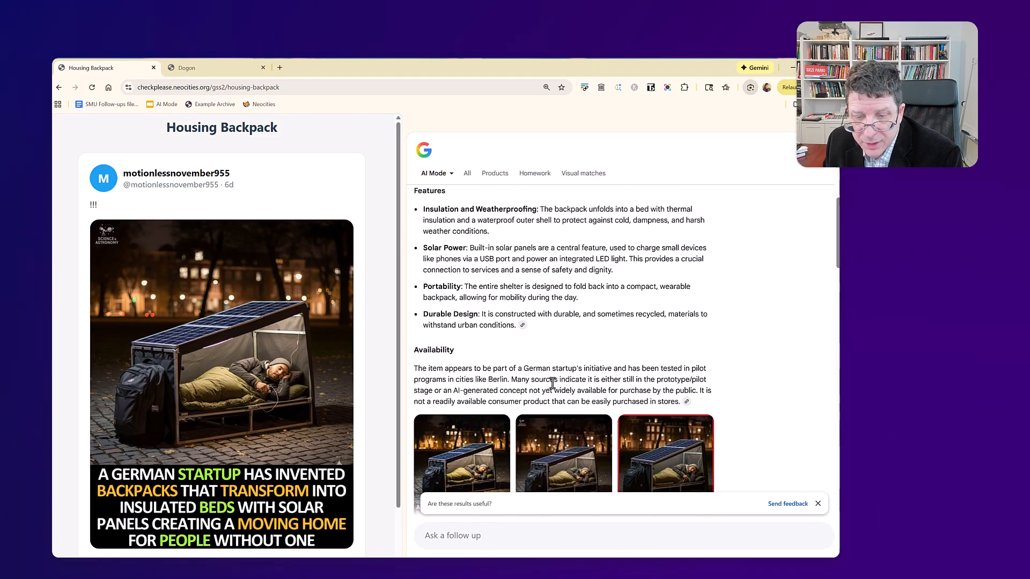
drag(577, 373, 625, 390)
click(621, 390)
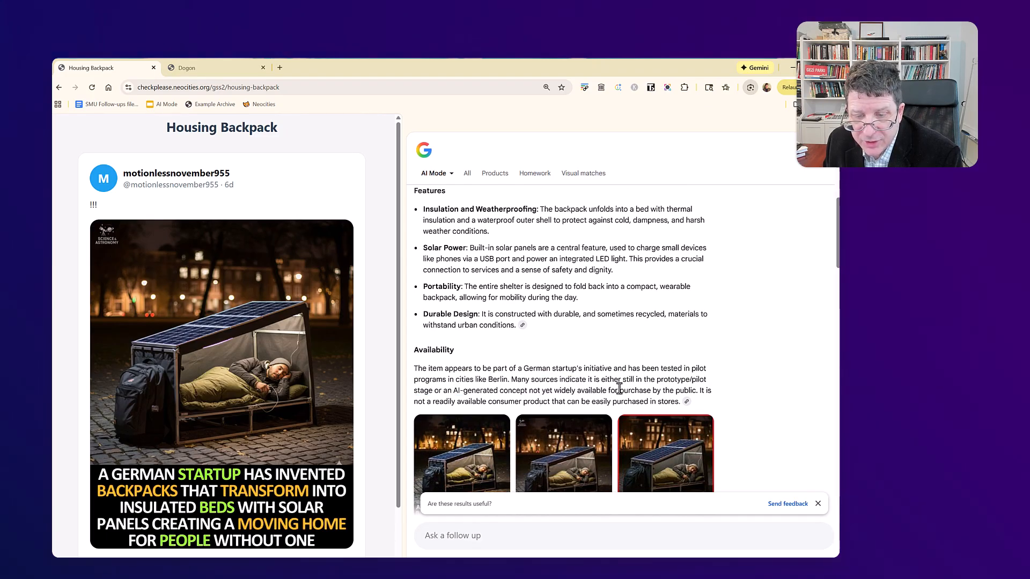
drag(452, 390, 520, 392)
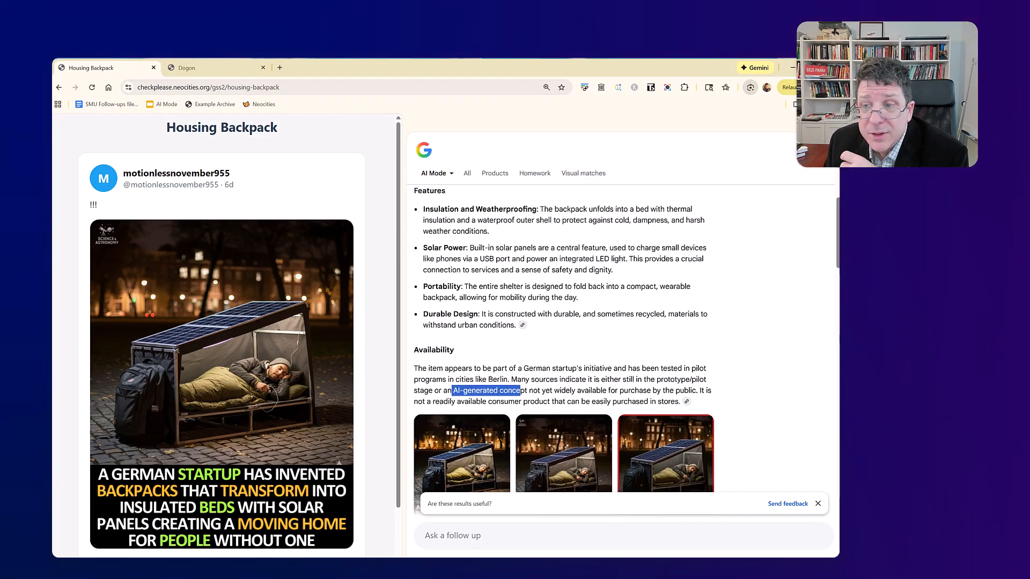
click(826, 124)
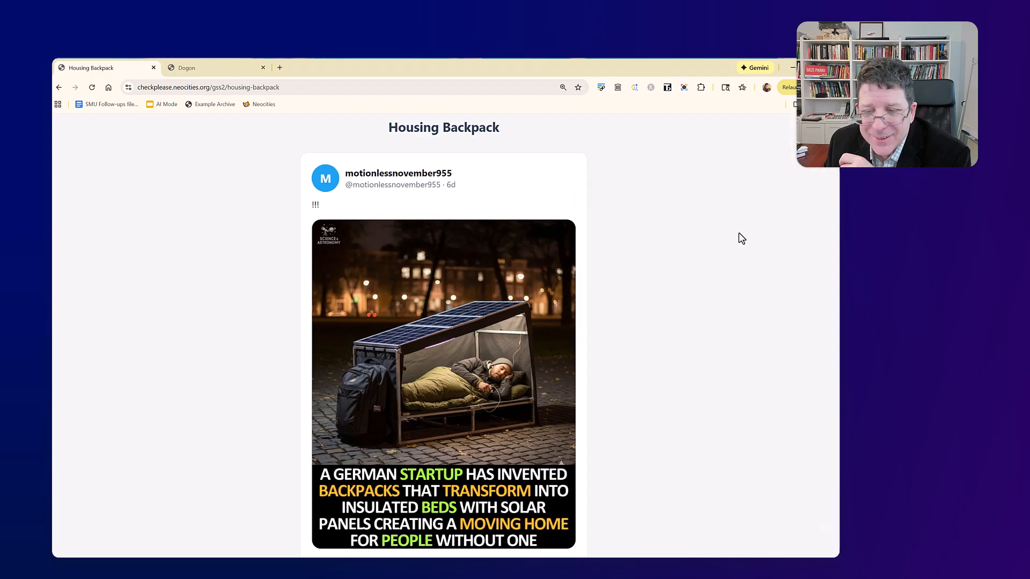
Step: Repeat the Google Lens search on the entire backpack post and show the results in AI Mode
right_click(739, 232)
click(792, 331)
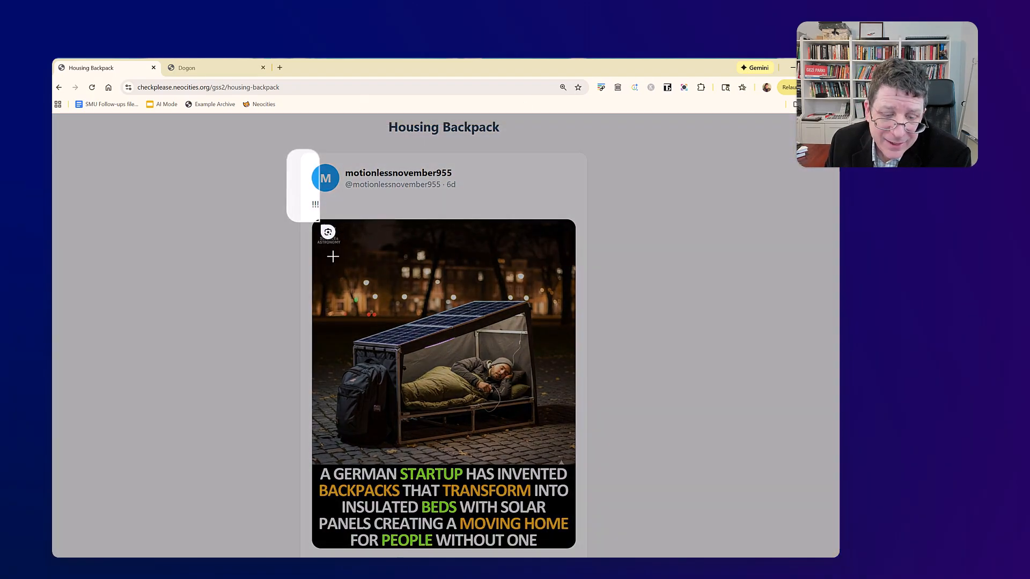
drag(332, 256, 585, 553)
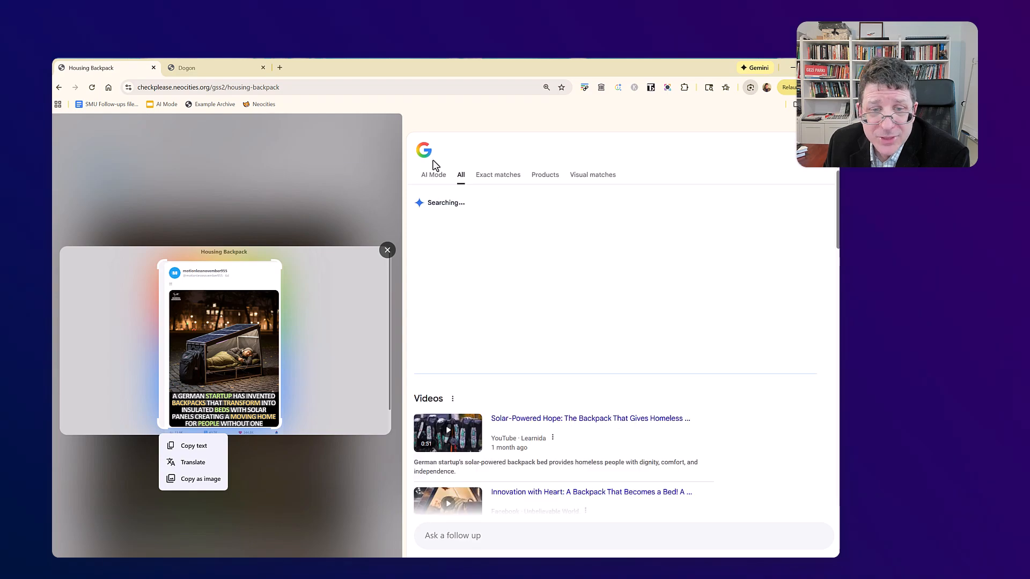
click(428, 177)
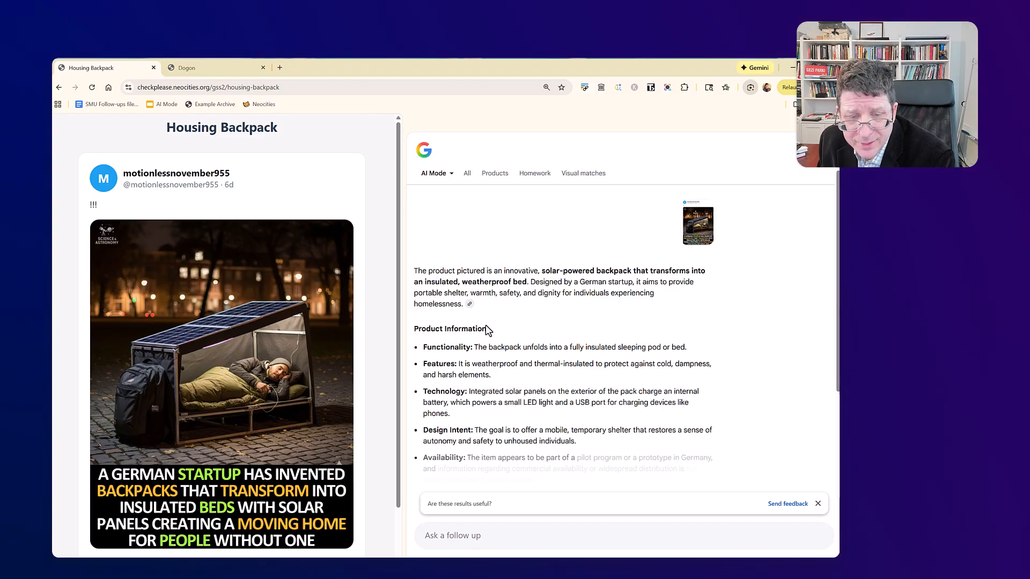
Step: Examine the new answer's summary, Availability entry and the sources cited for the opening paragraph, and close the results
drag(531, 282, 650, 304)
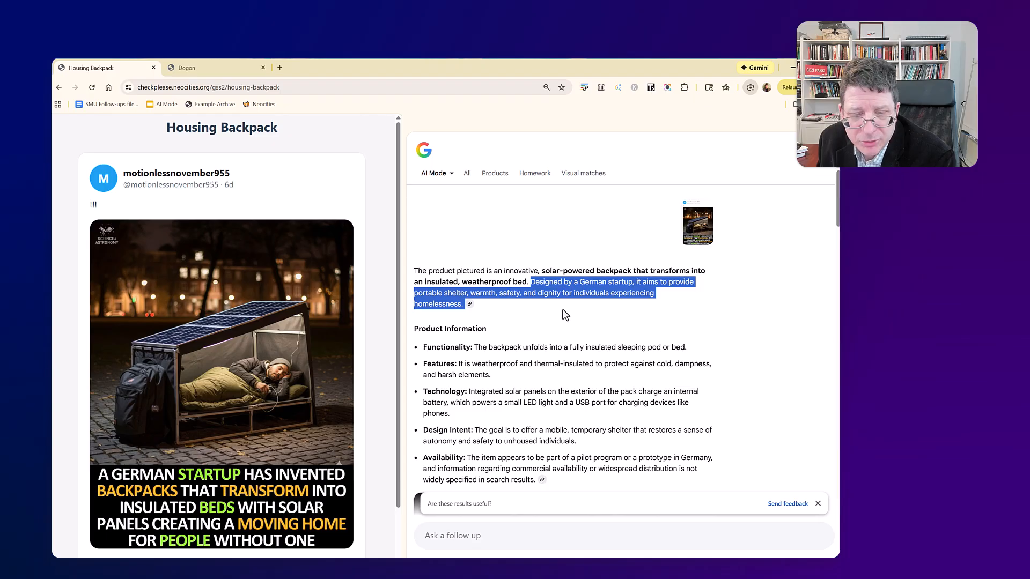
scroll(566, 315, down, 3)
drag(496, 319, 535, 344)
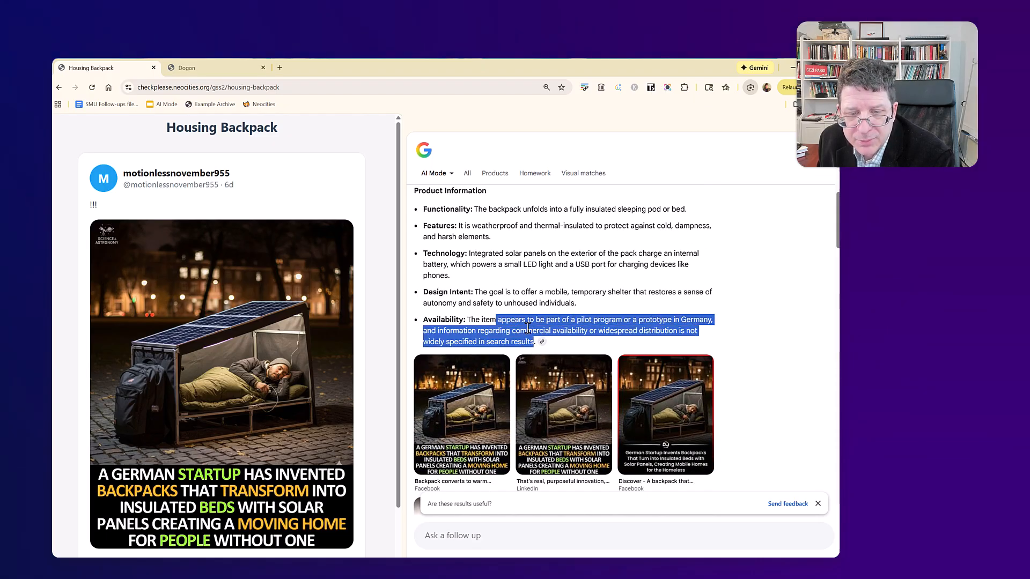
scroll(527, 328, up, 3)
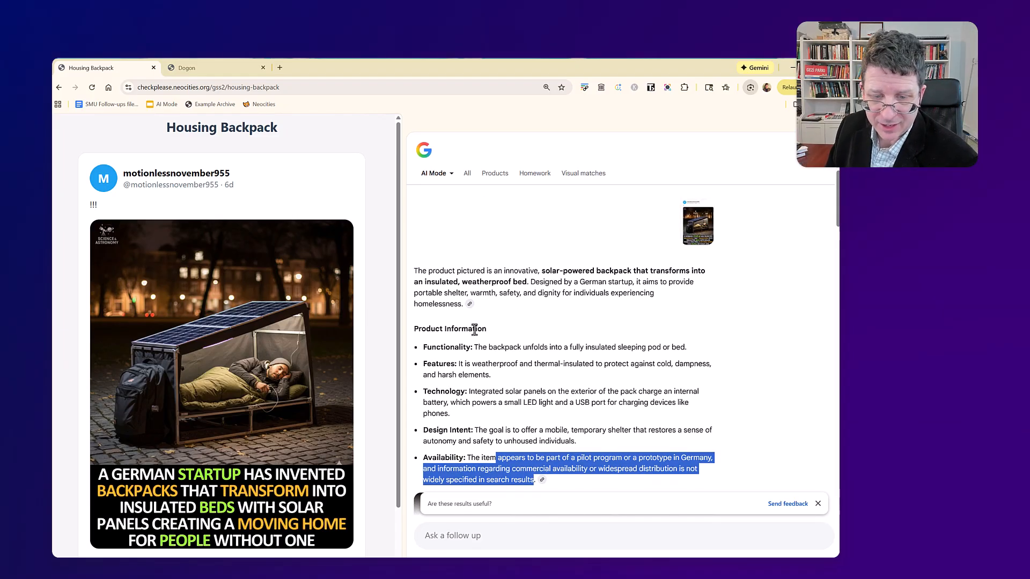
click(470, 304)
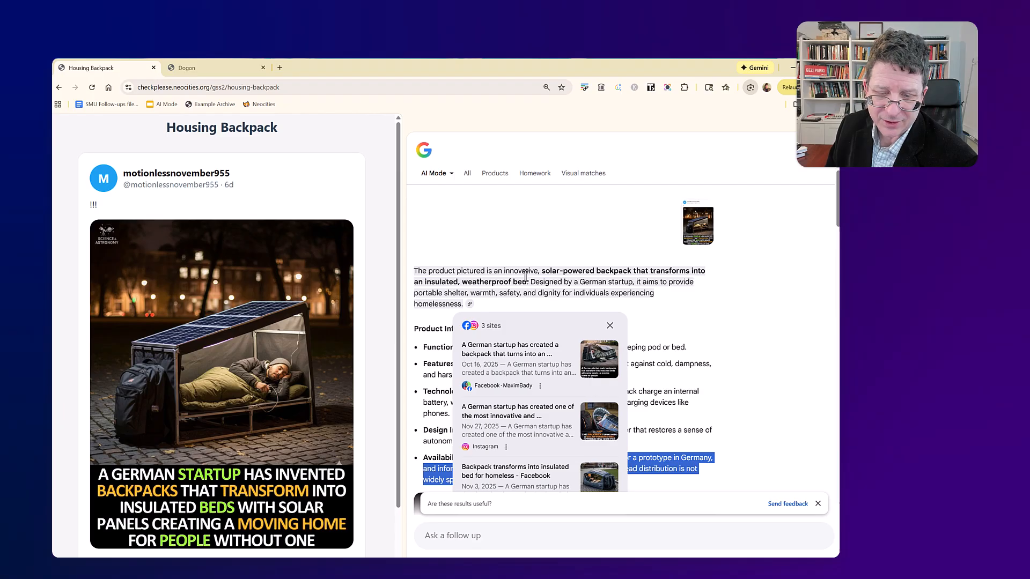
click(677, 303)
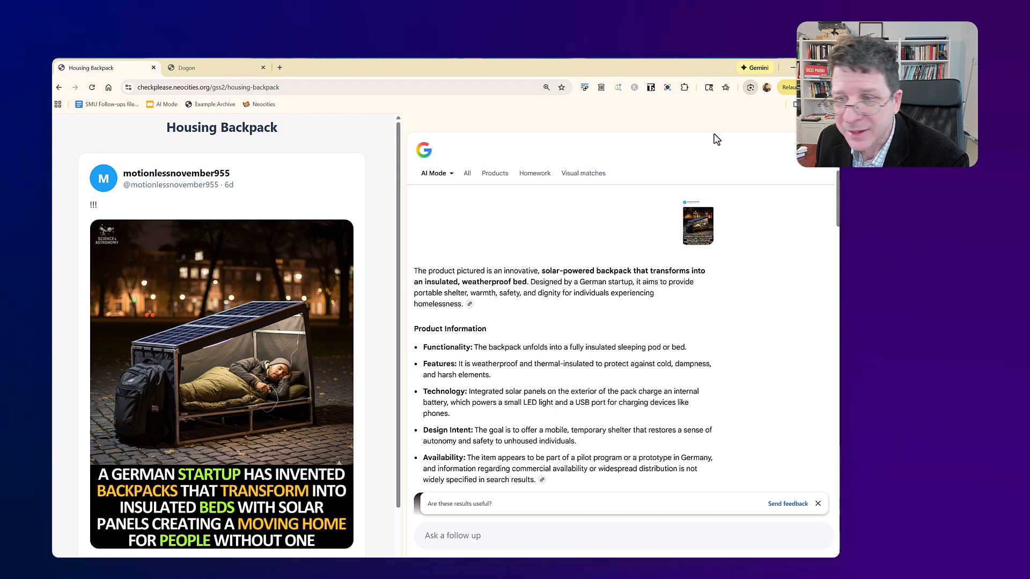
click(826, 123)
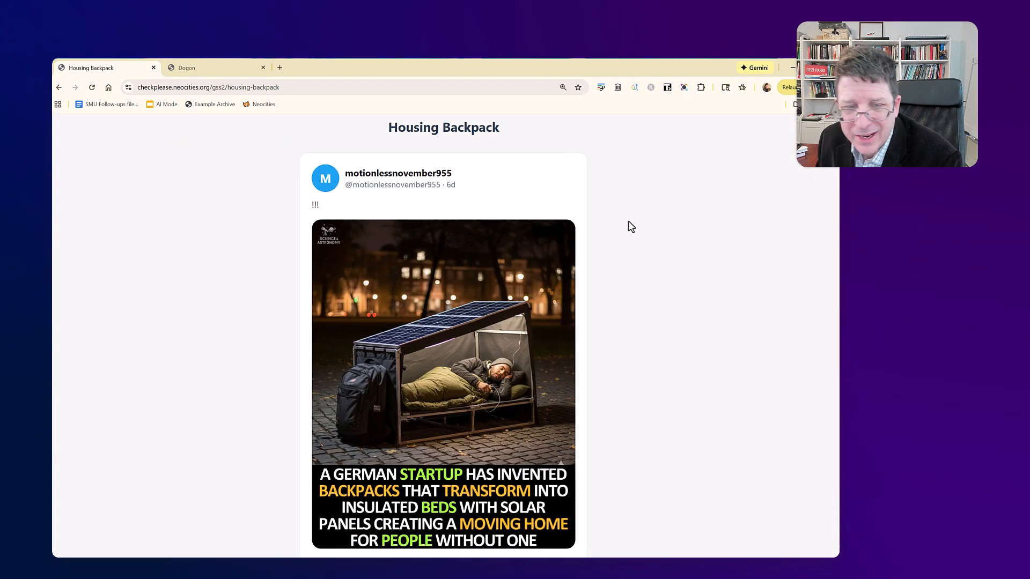
Step: Search the full backpack post with Google Lens once more and run AI Mode using Thinking with 3 Pro
right_click(679, 172)
click(745, 270)
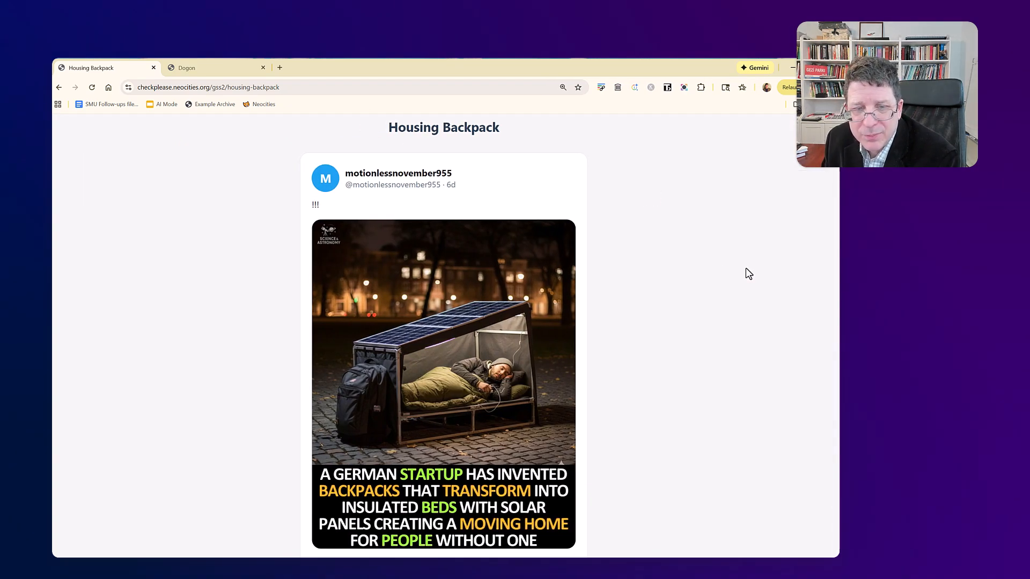
drag(299, 153, 581, 552)
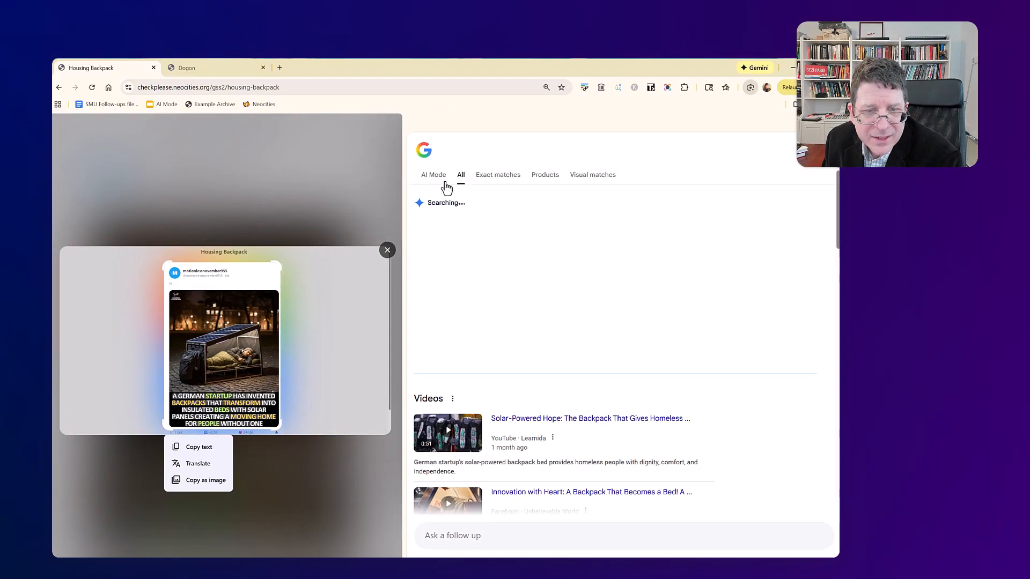
click(438, 176)
click(443, 176)
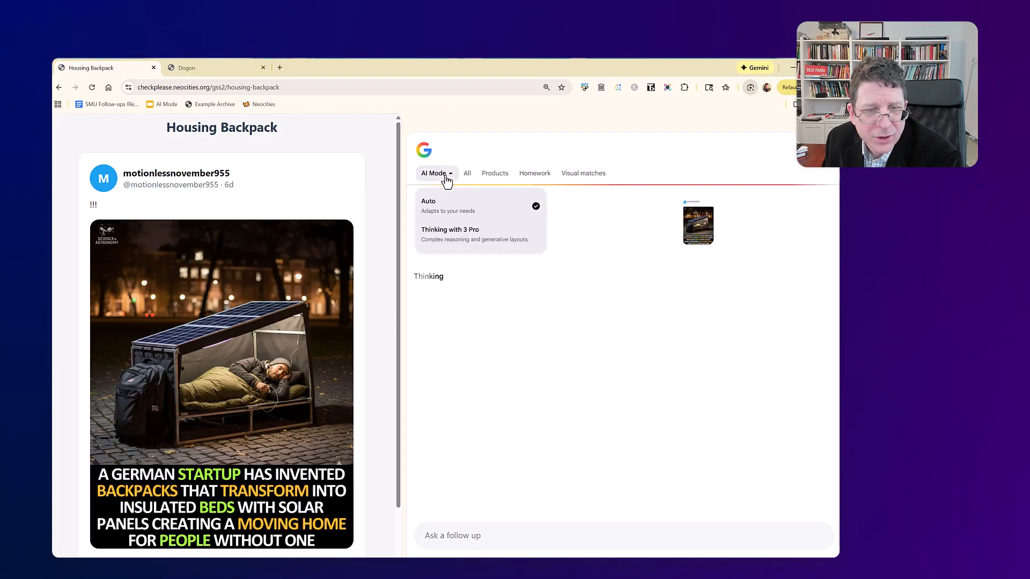
click(452, 241)
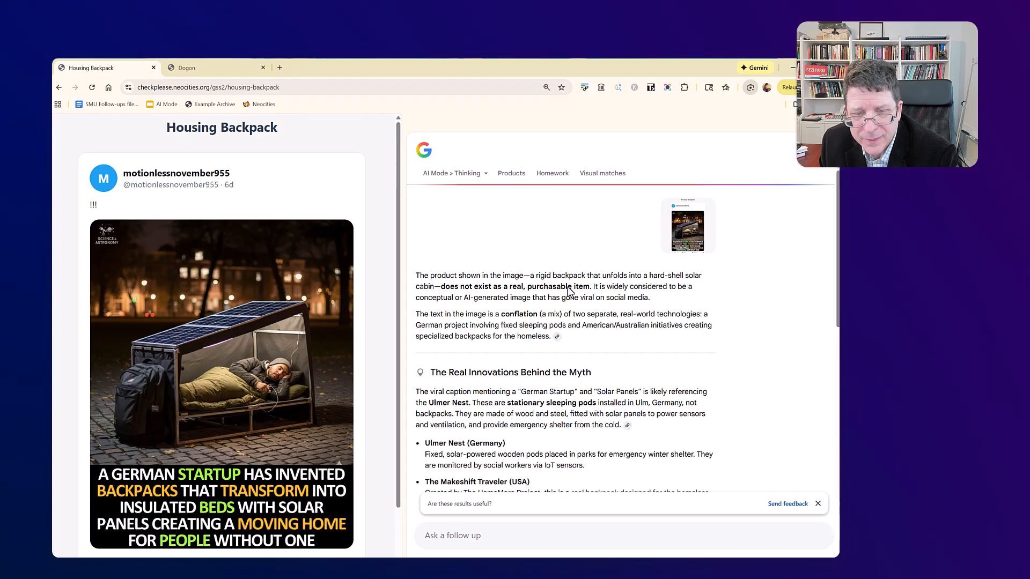
Step: Examine the Thinking answer's two opening paragraphs on whether the product is real and where the caption's claim comes from
drag(452, 277, 658, 304)
click(590, 298)
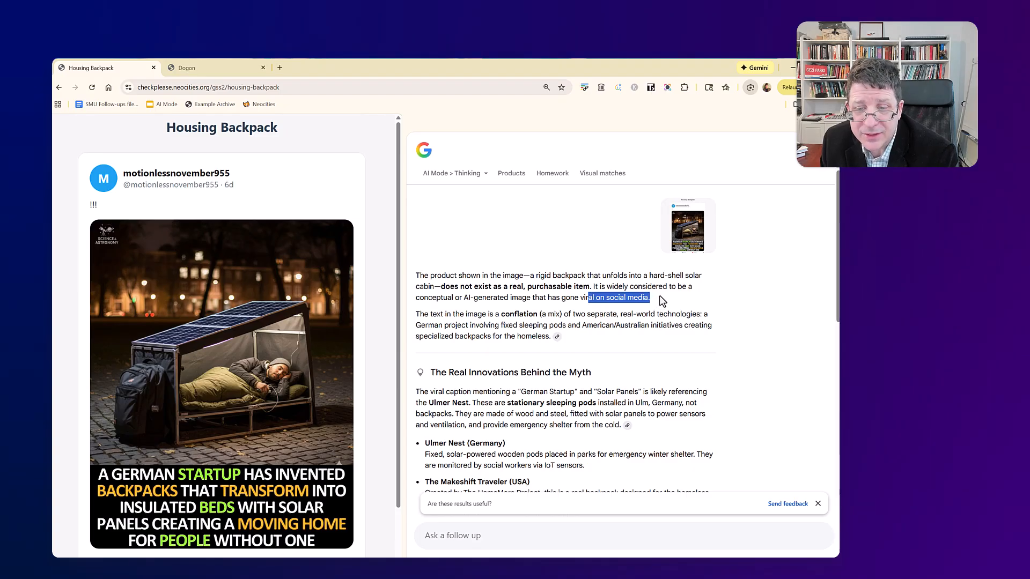
click(616, 298)
drag(593, 287, 664, 307)
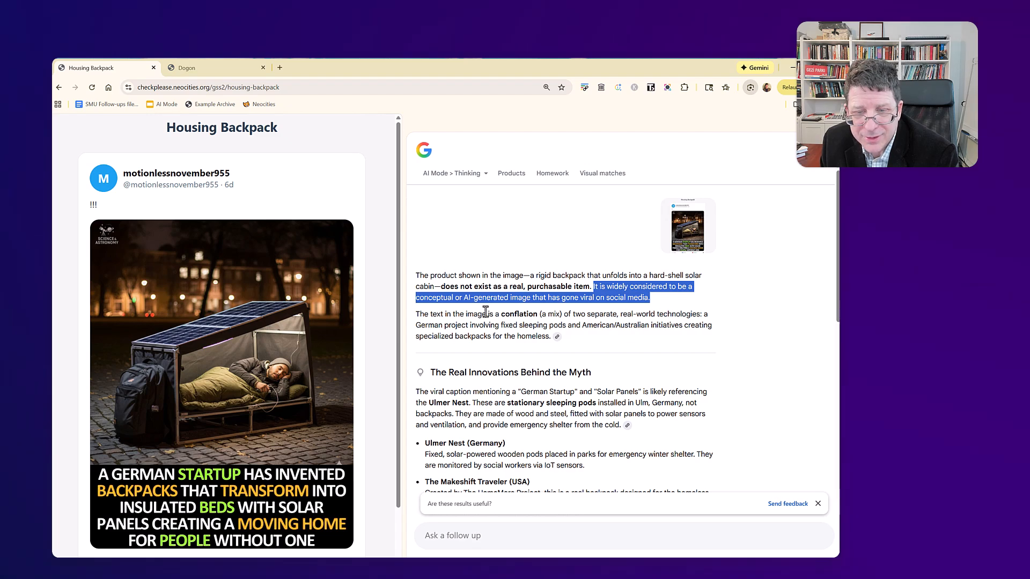
drag(486, 315, 567, 314)
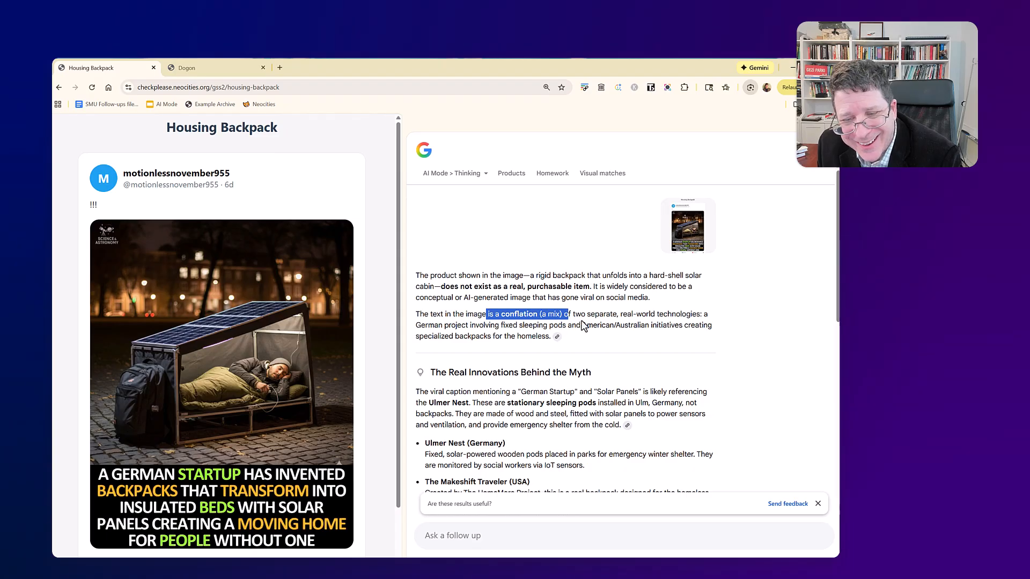
click(586, 314)
drag(417, 314, 602, 315)
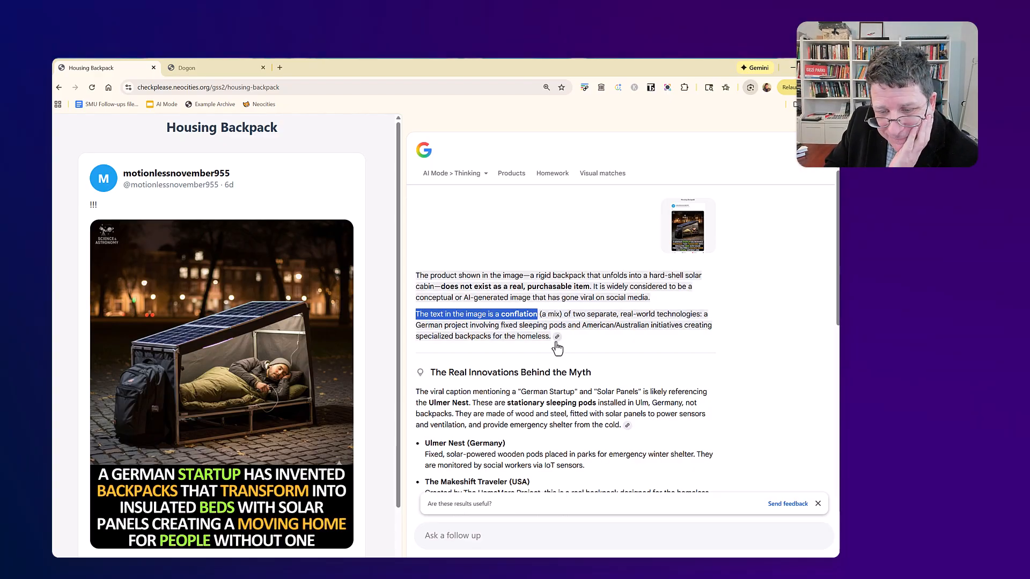
click(584, 326)
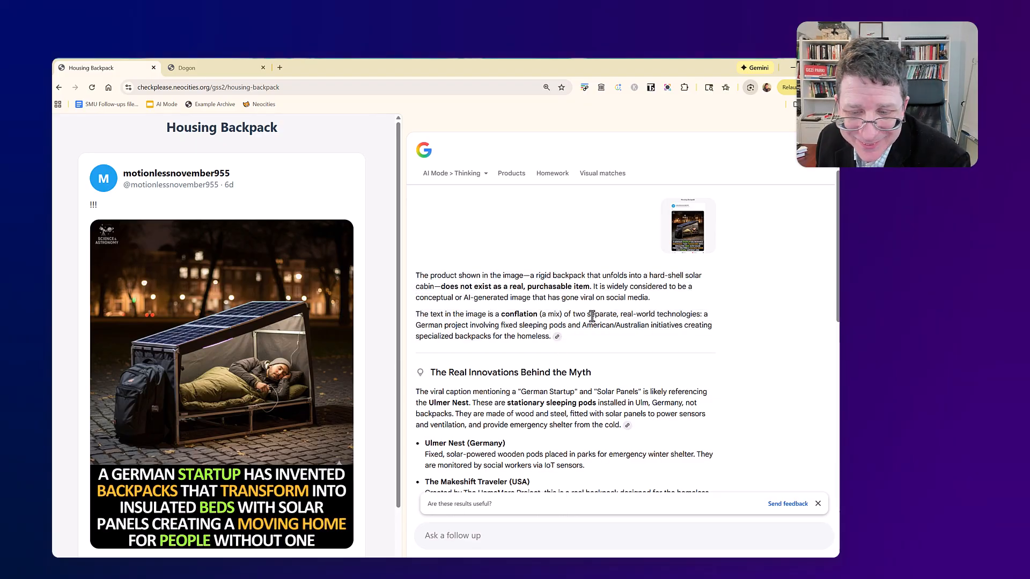
drag(592, 316, 453, 325)
click(456, 326)
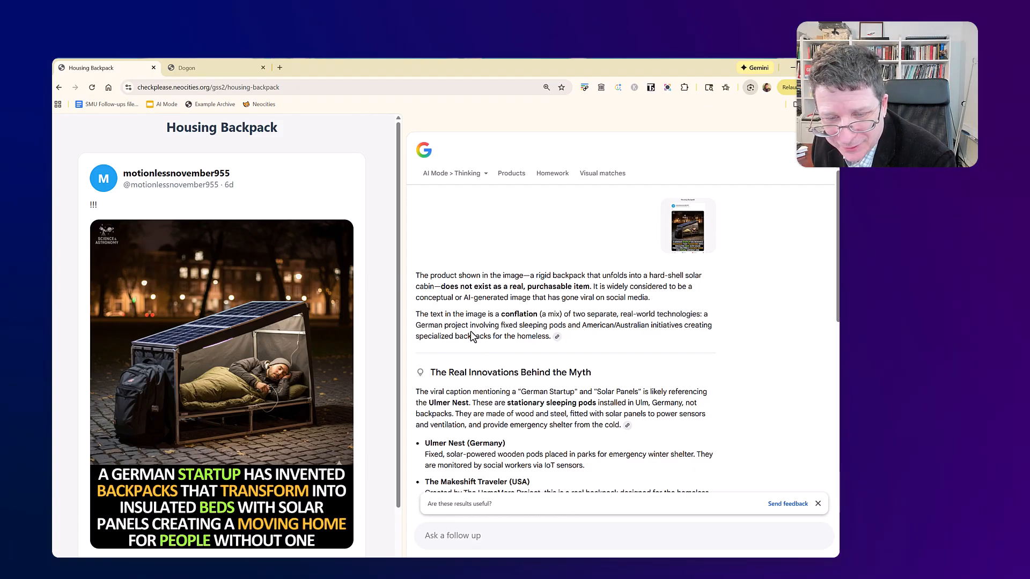
mouse_move(471, 336)
mouse_down()
mouse_move(511, 336)
mouse_move(518, 322)
mouse_move(489, 335)
mouse_up()
click(521, 330)
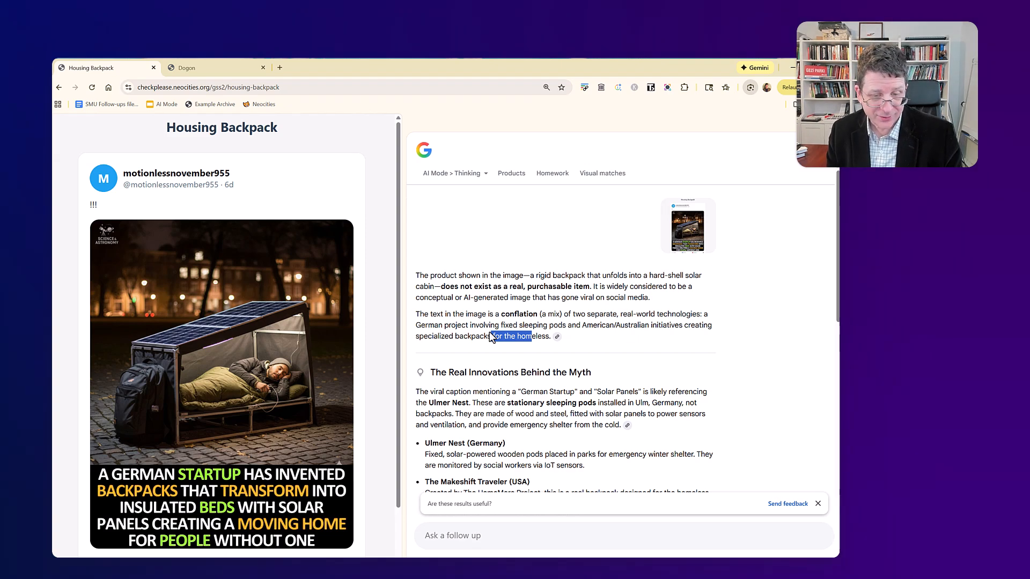
Step: Review the section on the real innovations behind the myth and the table on why the viral image is impractical
scroll(499, 443, down, 3)
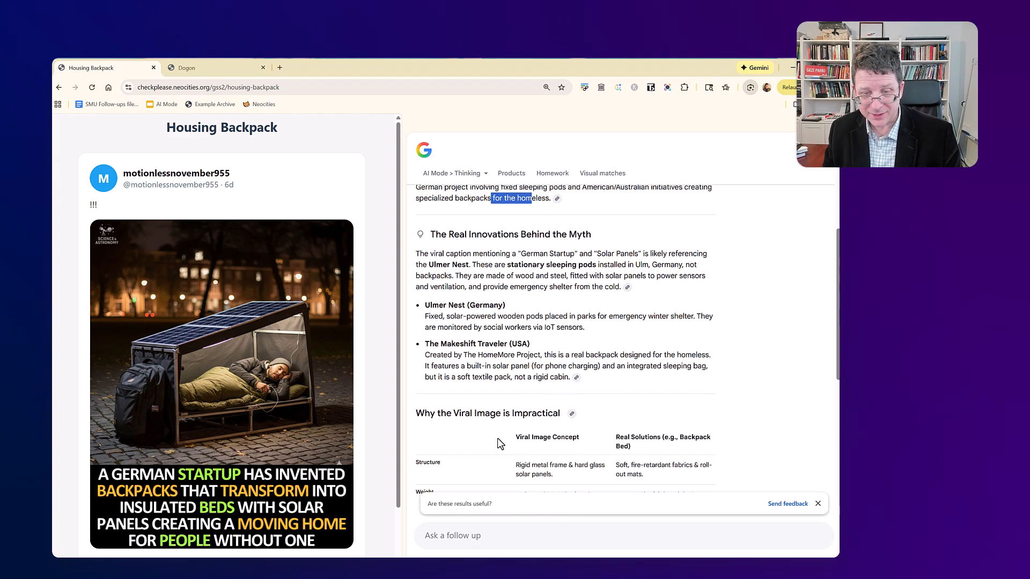
drag(429, 254, 549, 286)
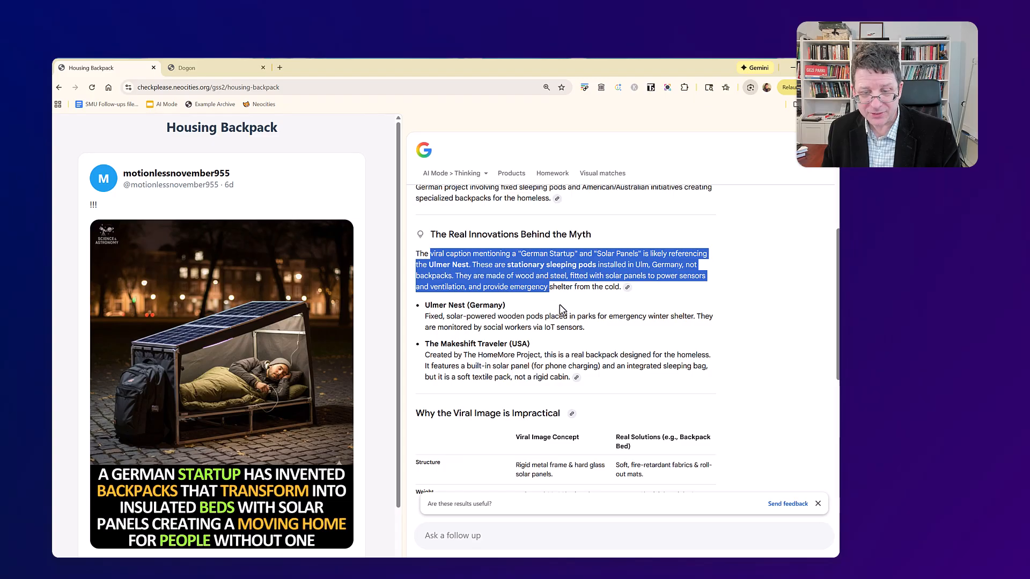
scroll(563, 315, down, 2)
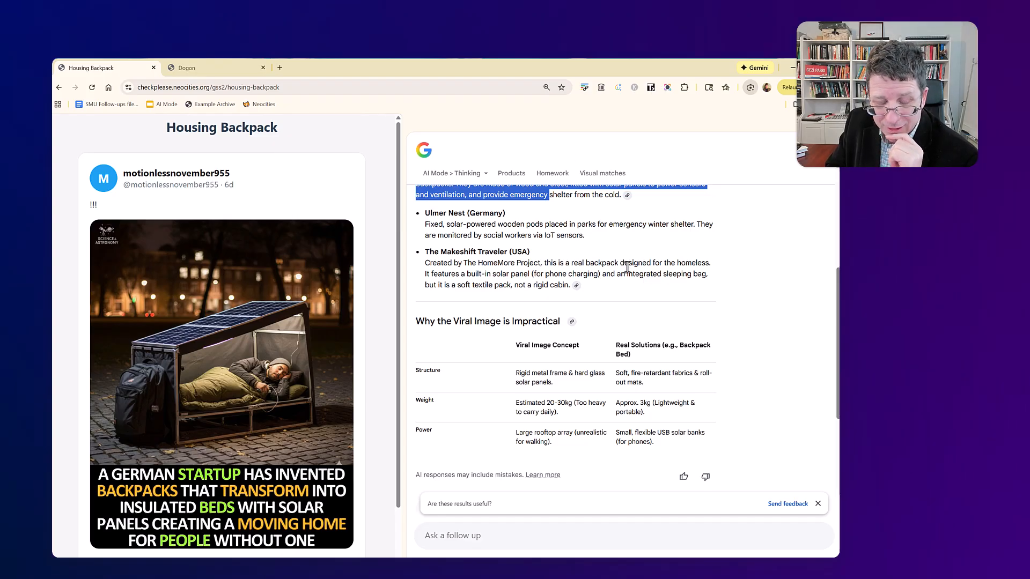
Step: Look over the rest of the backpack answer and run a default AI Mode Google Lens search on the full Dogon post
scroll(626, 267, down, 3)
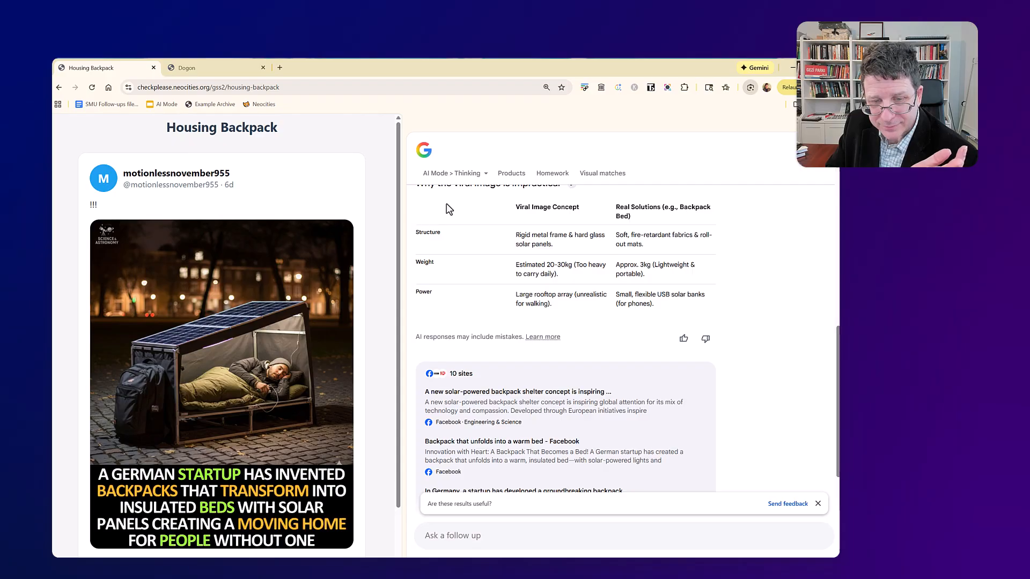
scroll(454, 214, up, 8)
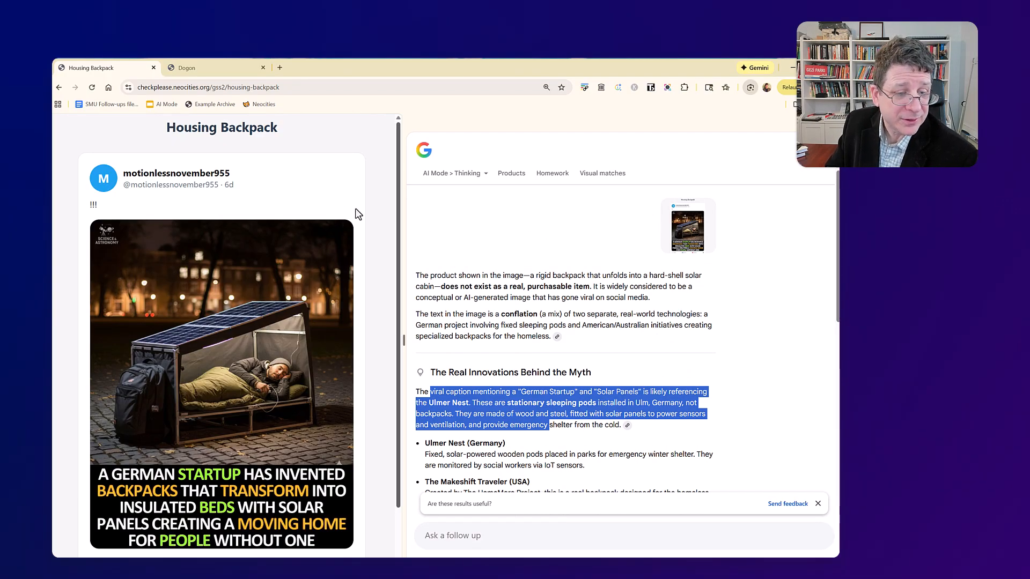
click(227, 65)
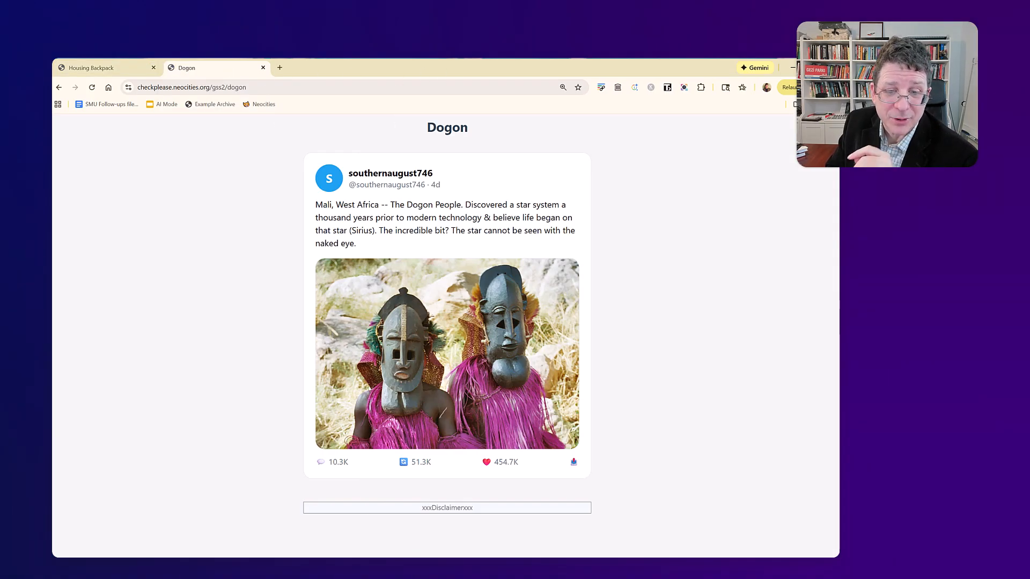
right_click(695, 188)
click(746, 289)
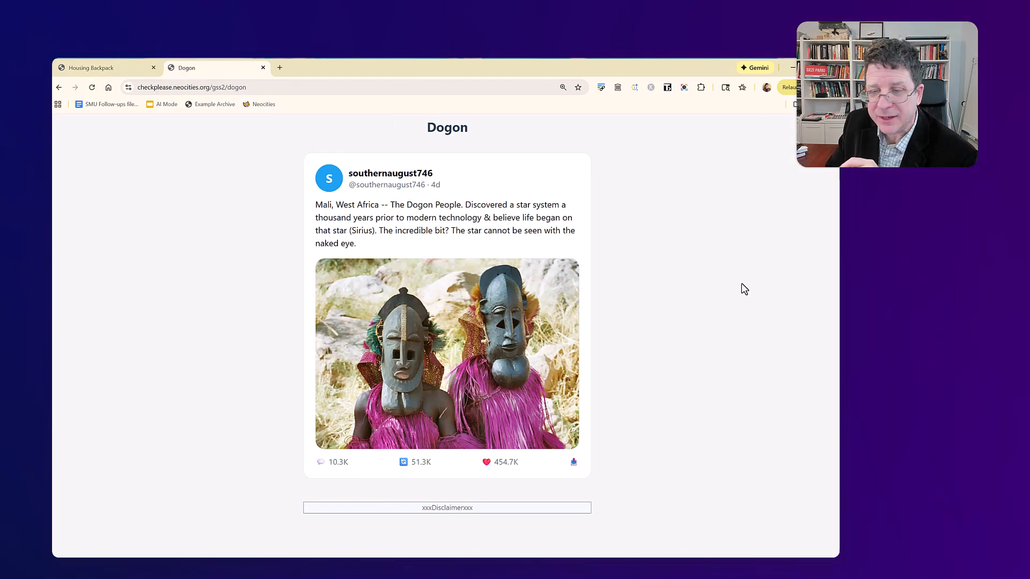
drag(308, 160, 588, 479)
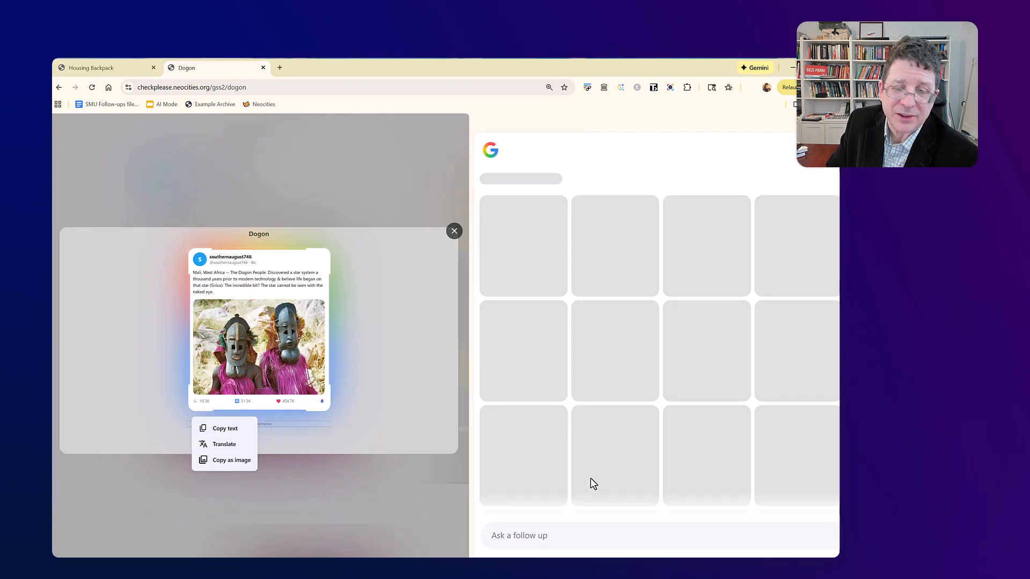
click(430, 175)
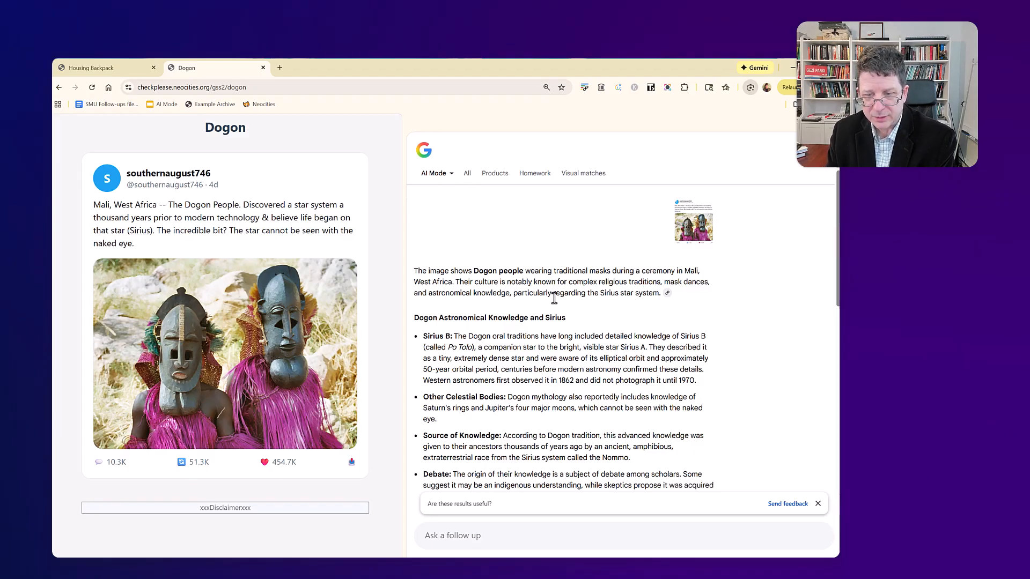
Step: Examine the default answer's Dogon Astronomical Knowledge and Sirius section, highlighting the Sirius B entry
scroll(551, 300, down, 3)
scroll(554, 298, up, 2)
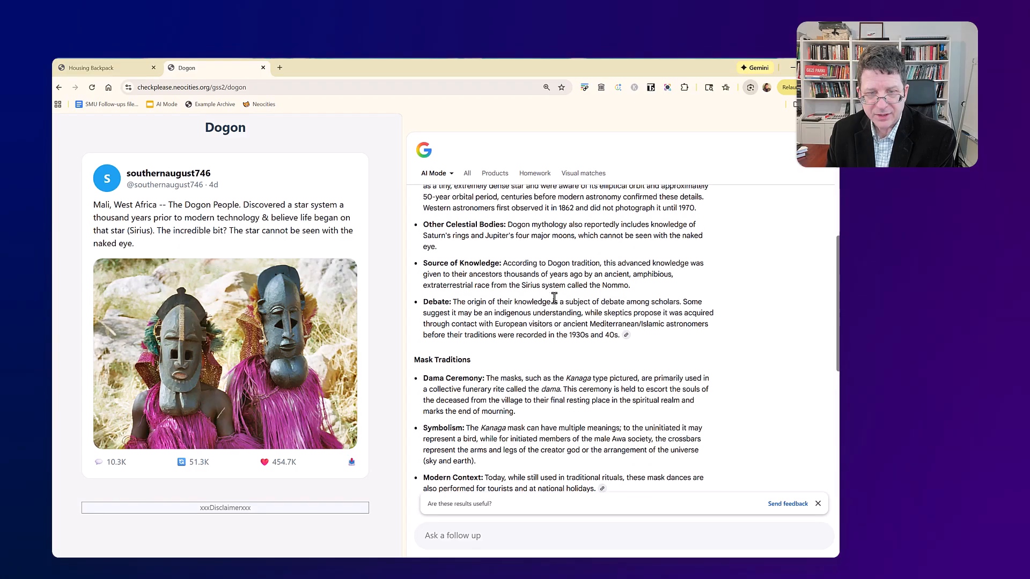
drag(470, 244, 618, 257)
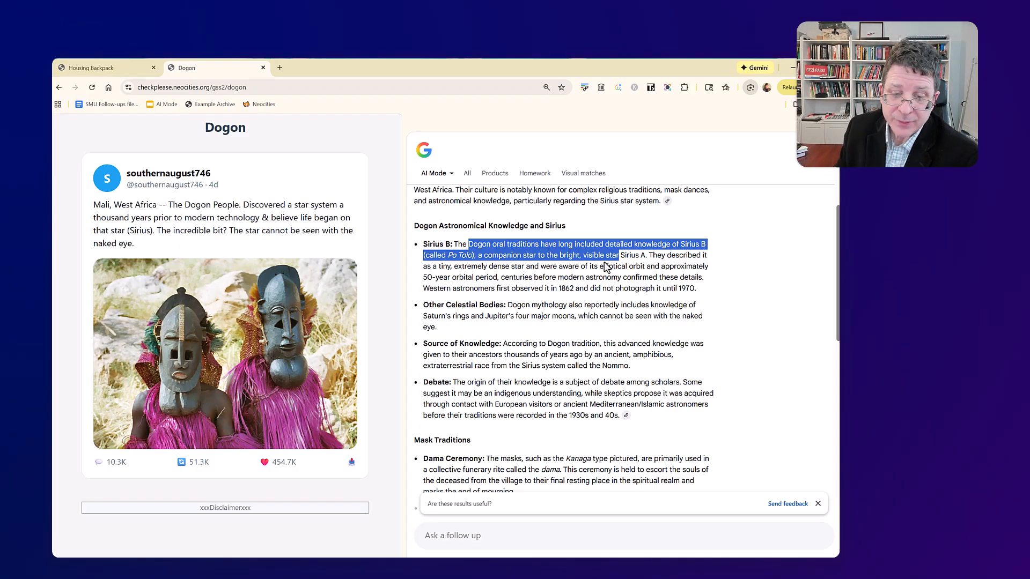
scroll(586, 308, down, 3)
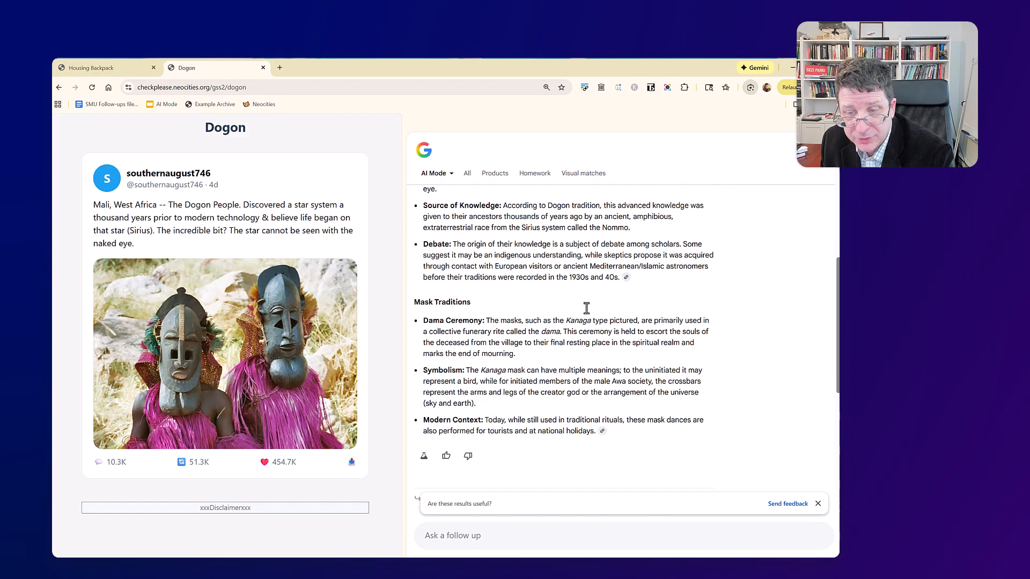
scroll(586, 308, up, 4)
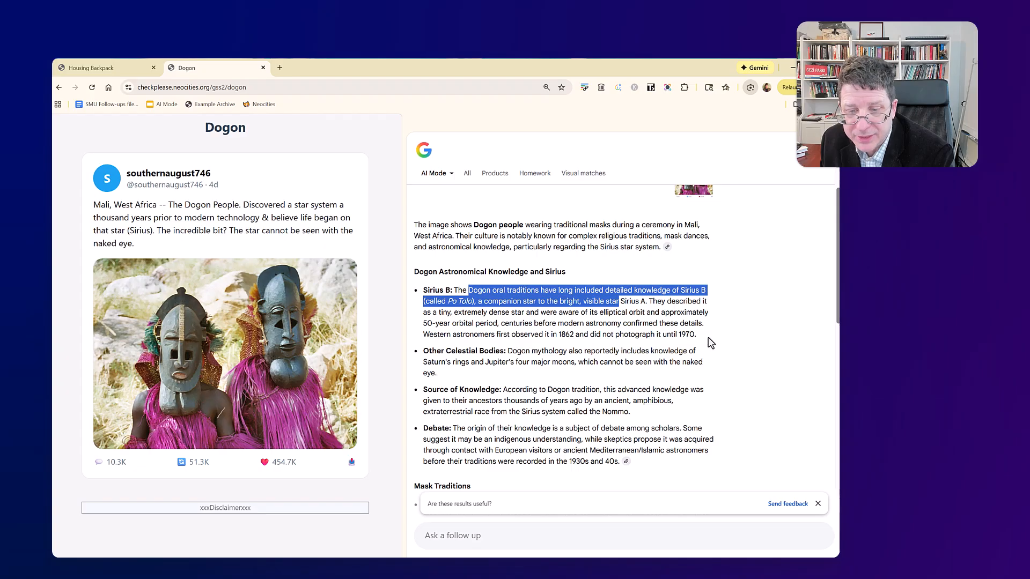
drag(697, 334, 456, 290)
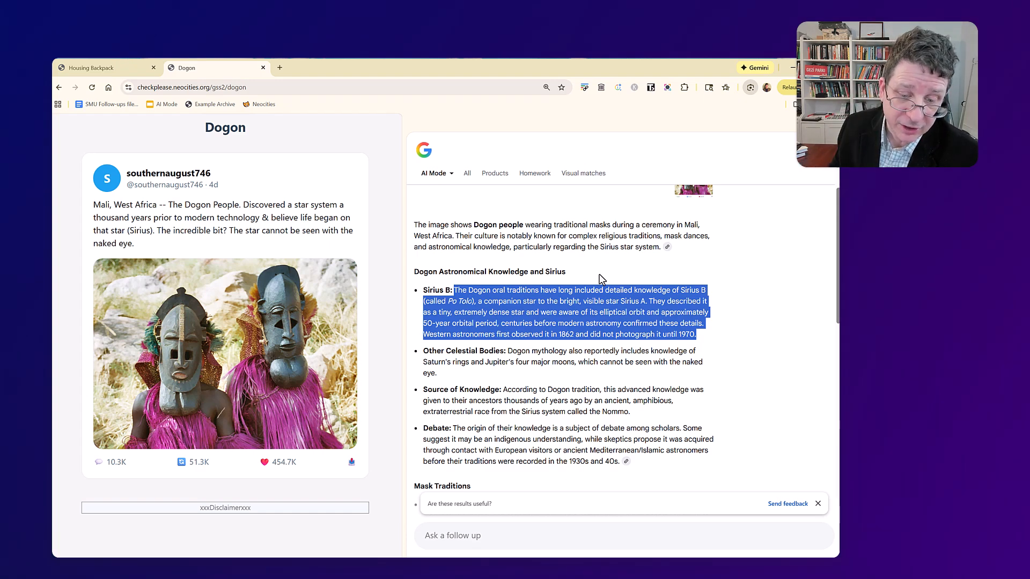
click(578, 303)
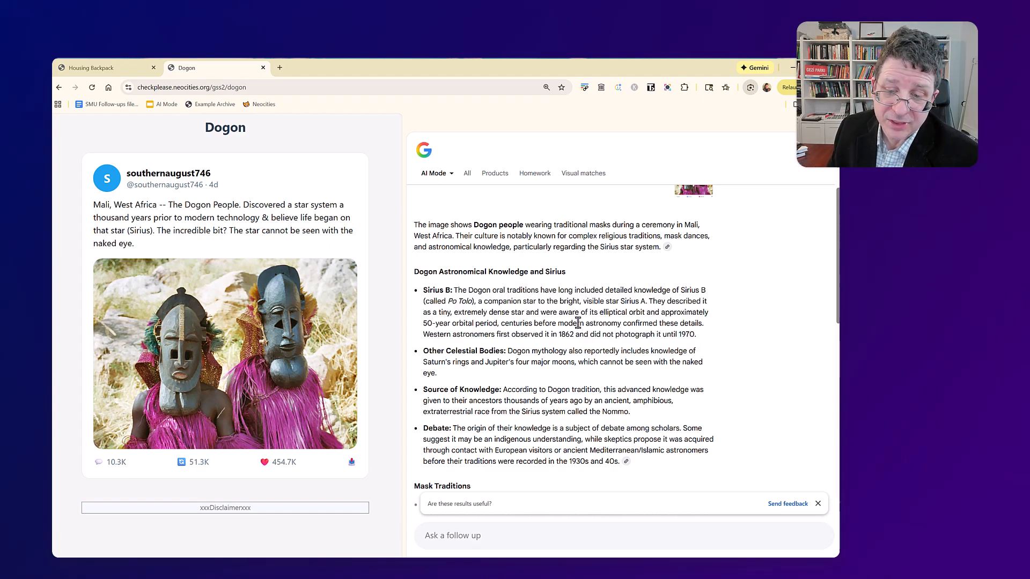
Step: Review the default answer's Debate entry and Mask Traditions section, and close the results
scroll(655, 278, down, 1)
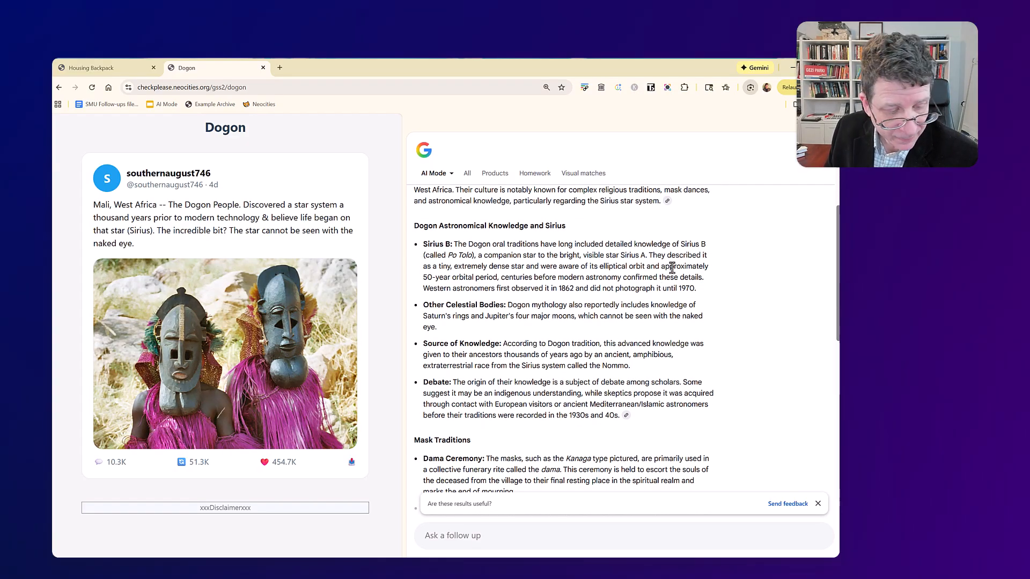
scroll(671, 267, down, 4)
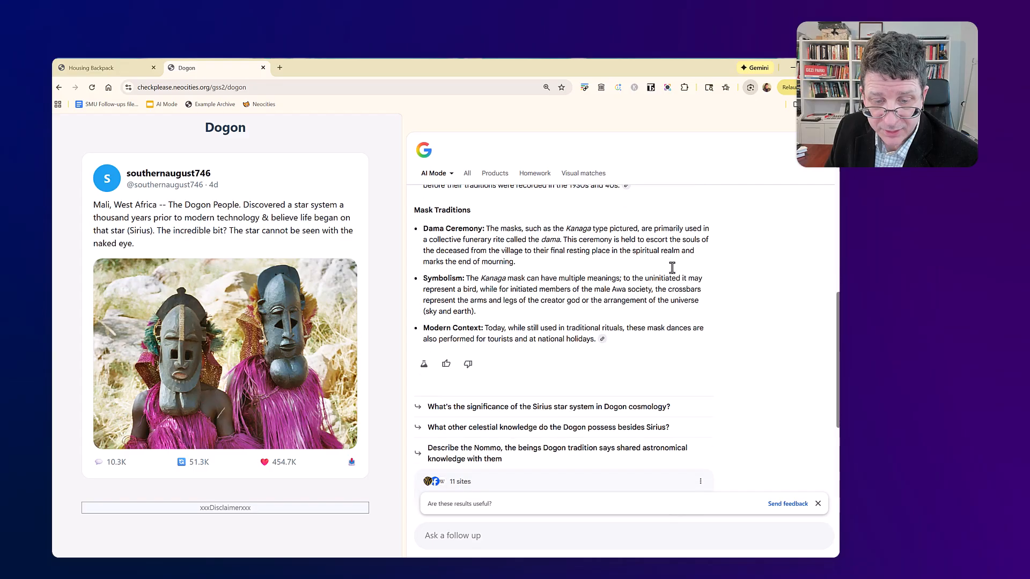
scroll(671, 267, up, 6)
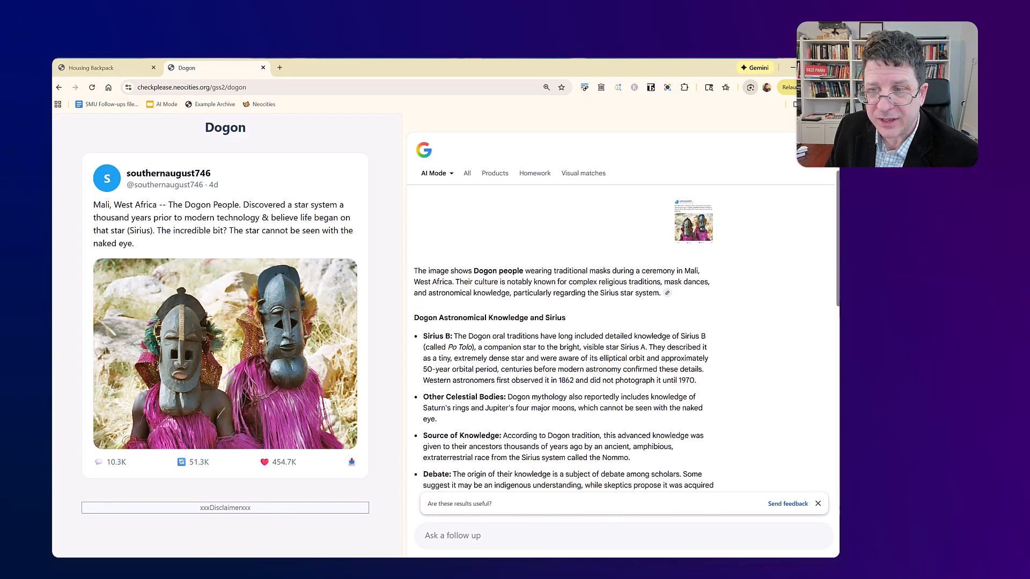
click(826, 124)
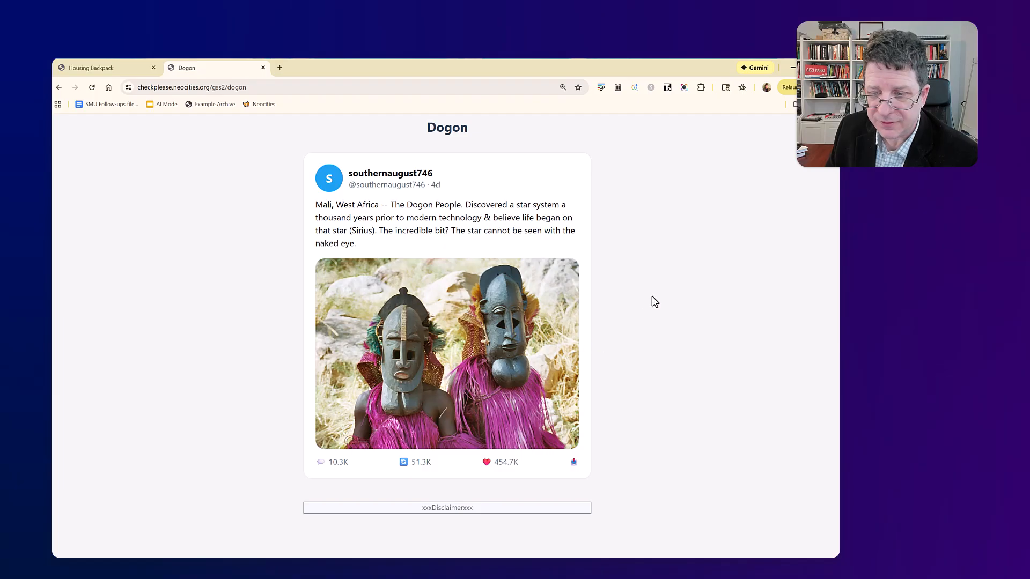
Step: Try to search the full Dogon post with Google Lens in AI Mode using Thinking with 3 Pro, and close the results
right_click(652, 298)
click(712, 395)
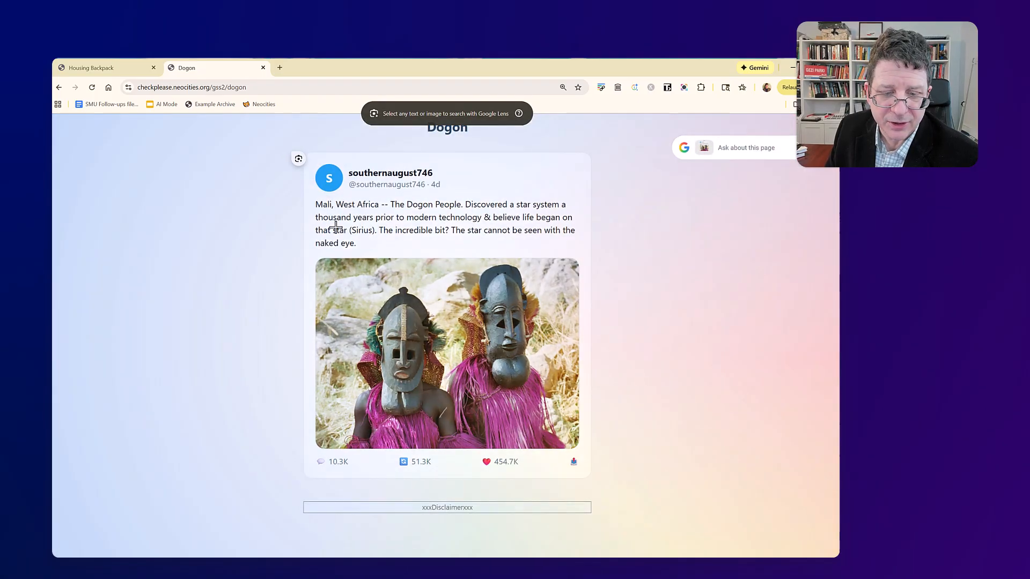
drag(289, 148, 610, 497)
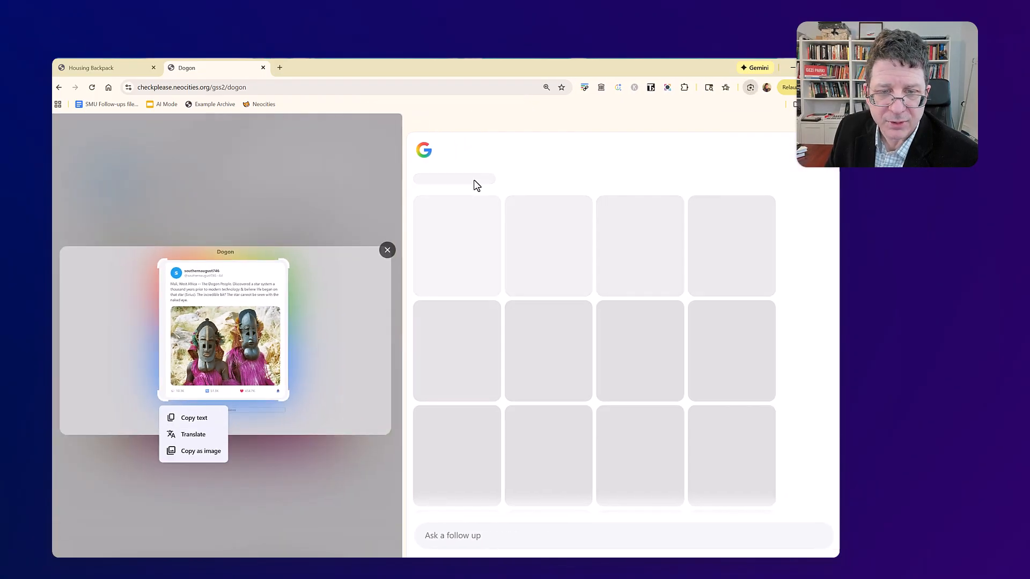
click(435, 175)
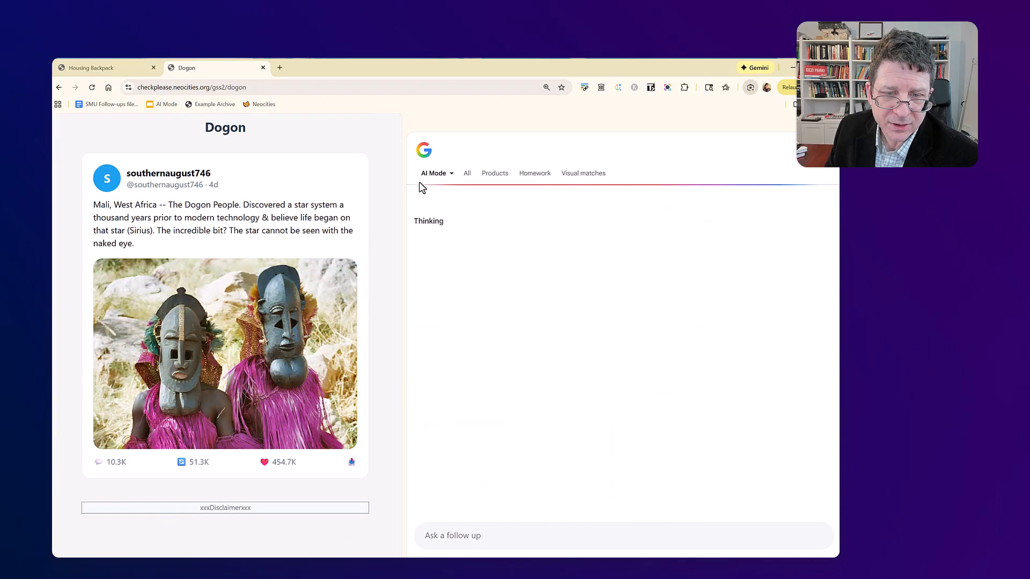
double_click(437, 173)
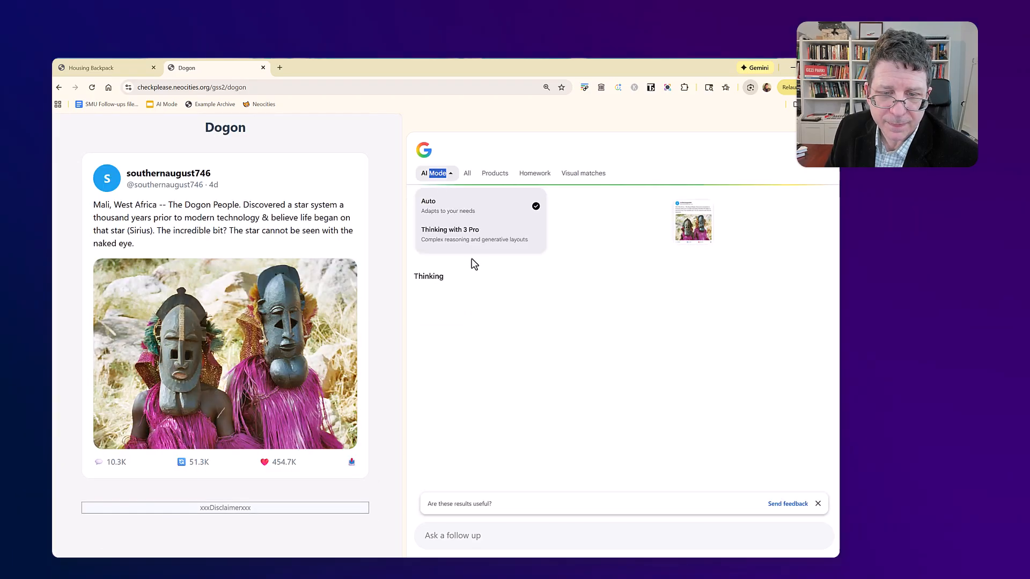
click(468, 239)
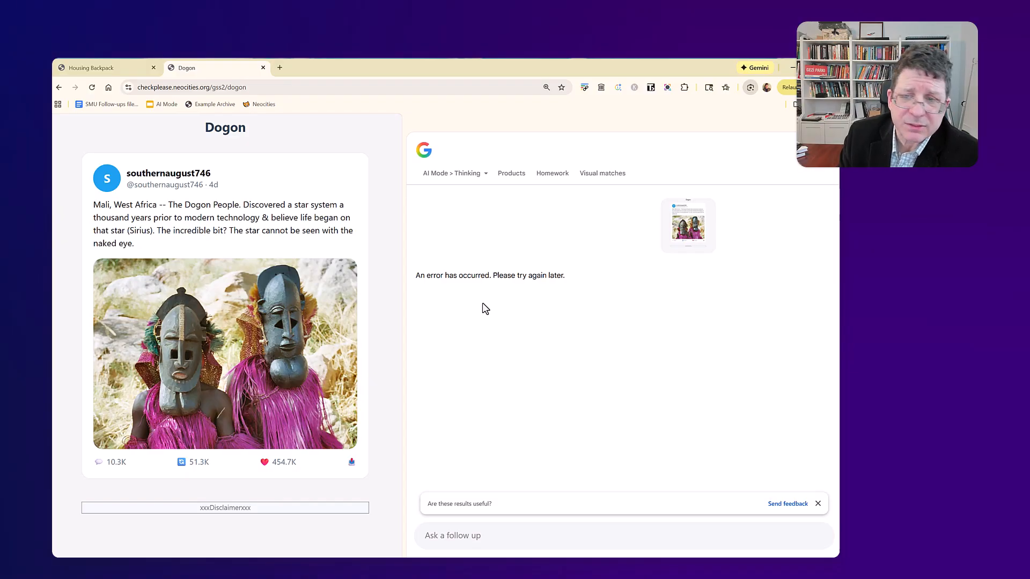
click(827, 123)
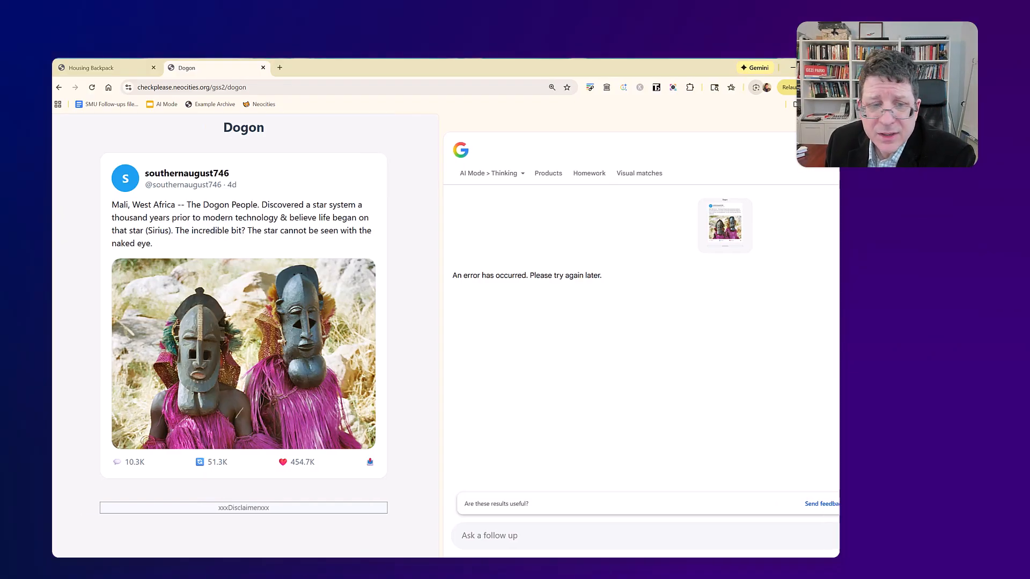
Step: Search the Dogon post's caption text with Google Lens and run AI Mode using Thinking with 3 Pro
right_click(667, 217)
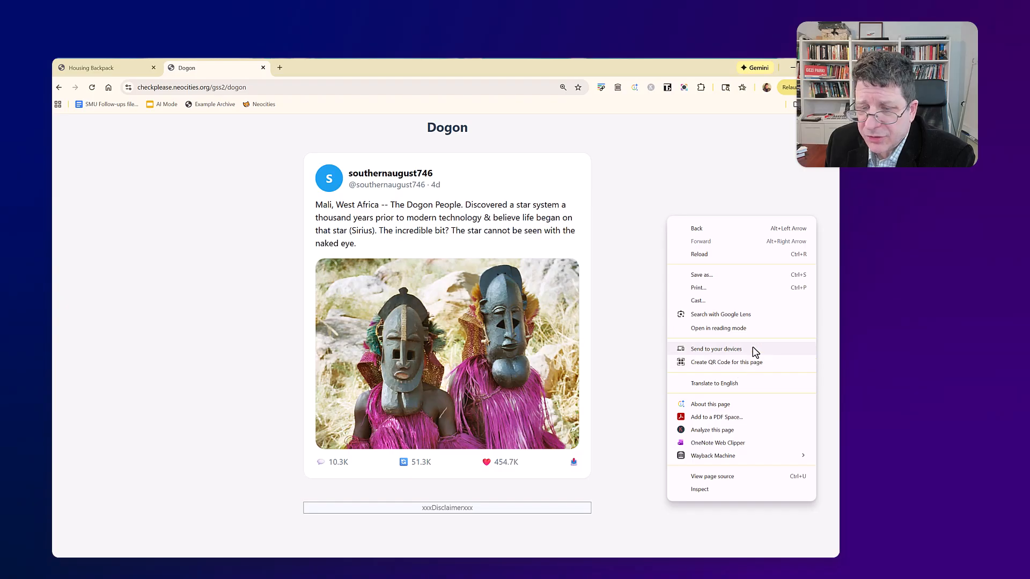
click(747, 315)
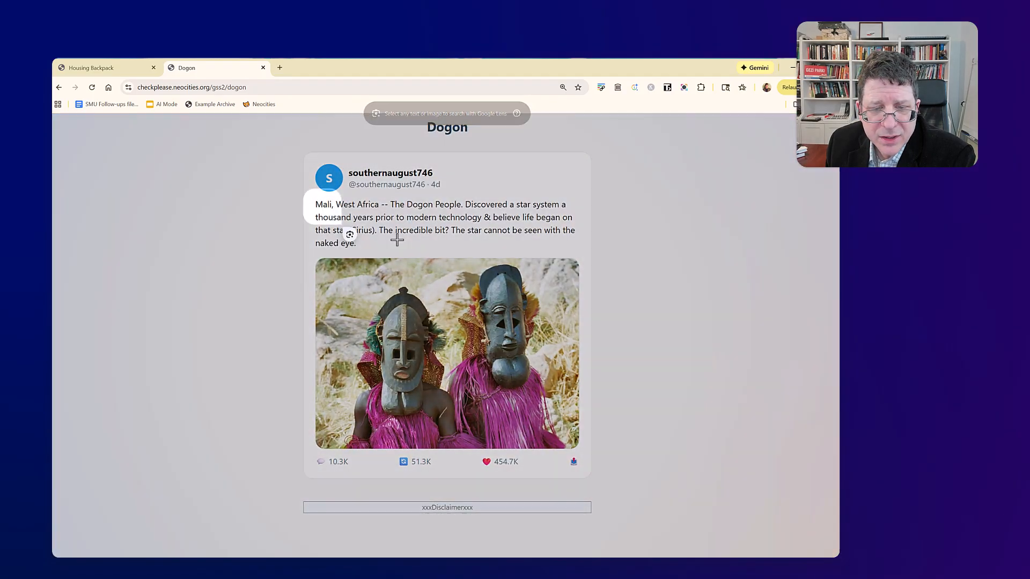
drag(341, 225, 591, 269)
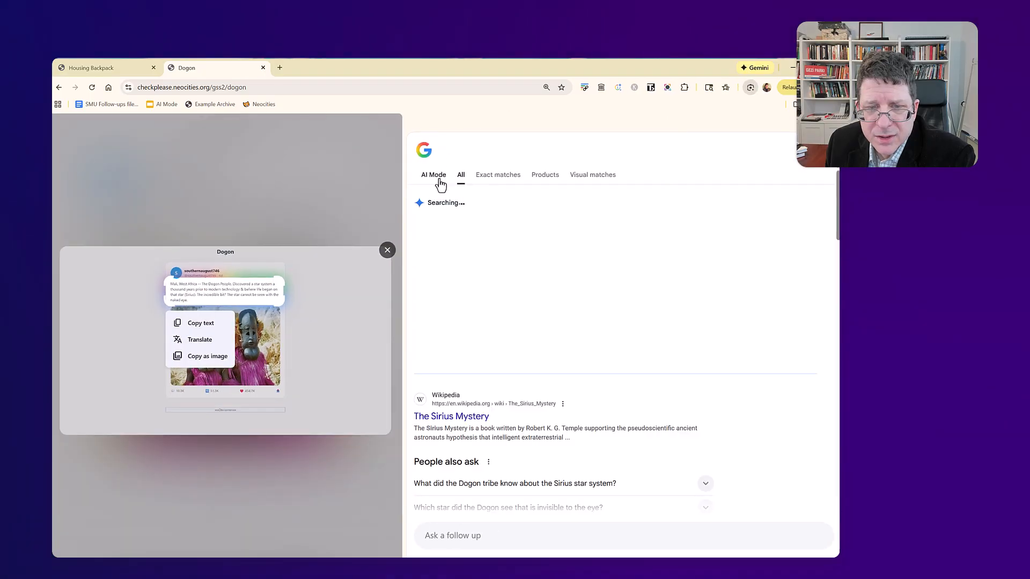
click(438, 177)
click(450, 176)
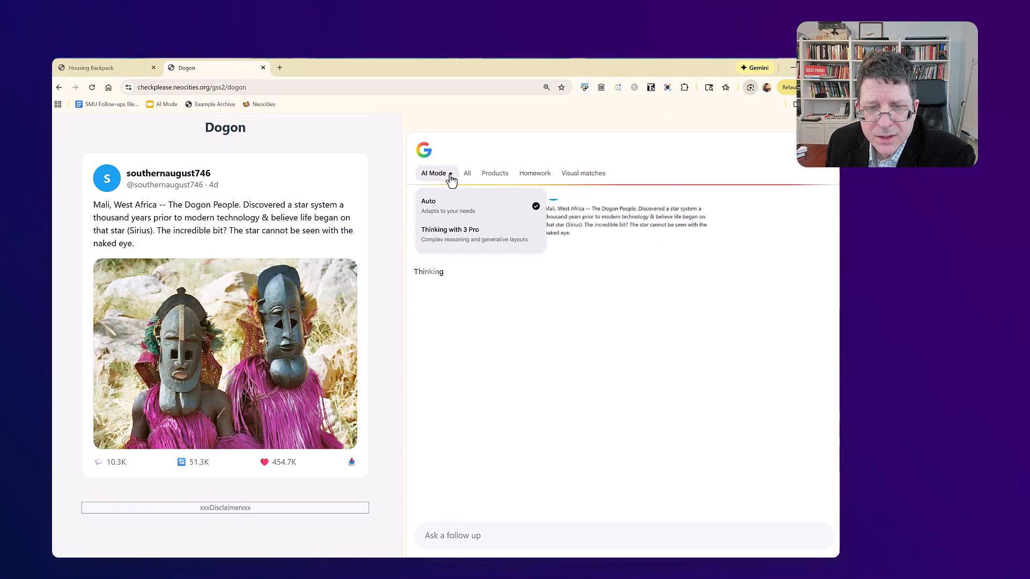
click(451, 179)
click(449, 180)
click(457, 250)
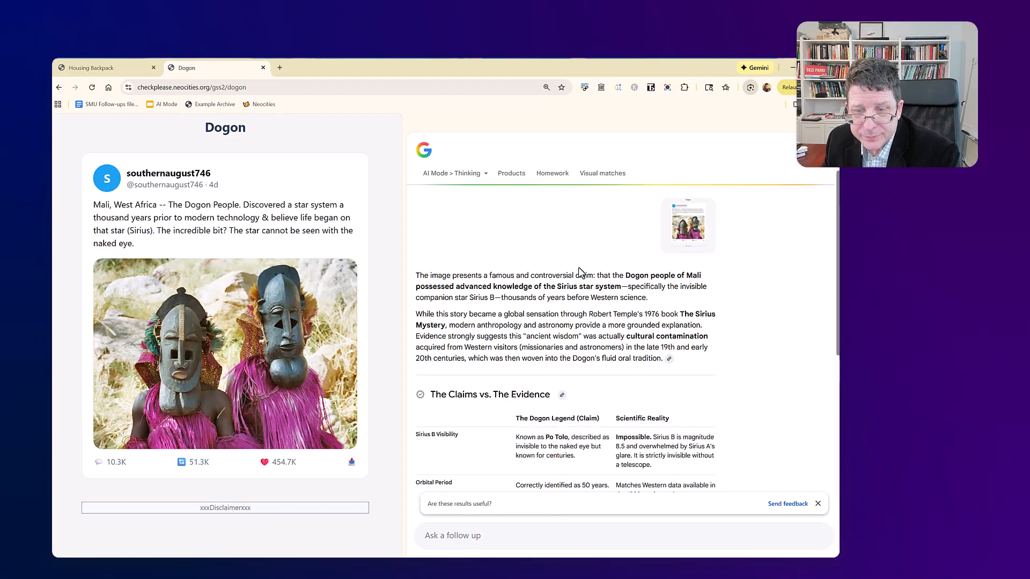
Step: Examine the Thinking answer's two opening paragraphs, highlighting the claim, the story's origin and the evidence-based explanation
drag(519, 275, 668, 301)
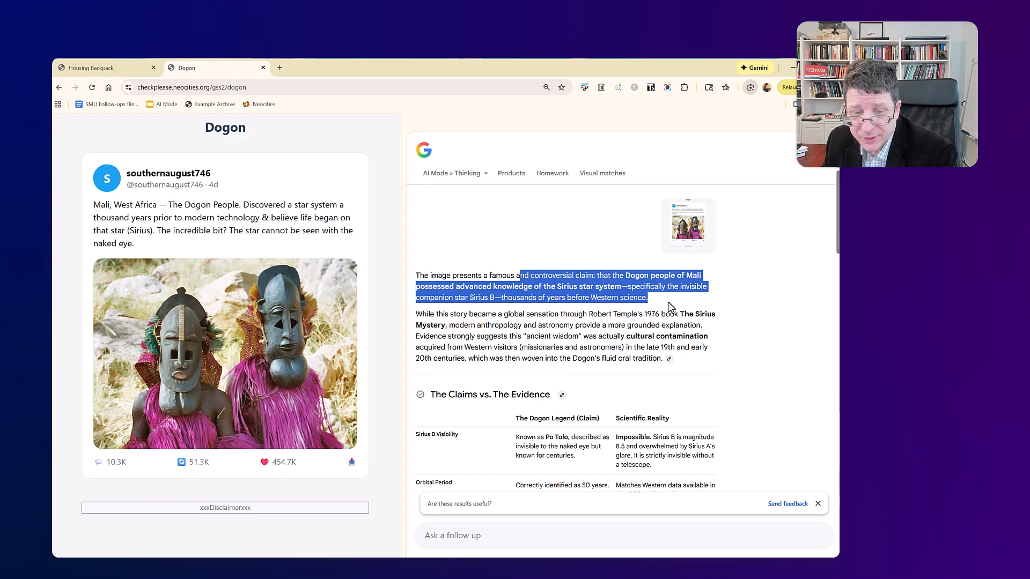
click(618, 330)
drag(585, 314, 596, 325)
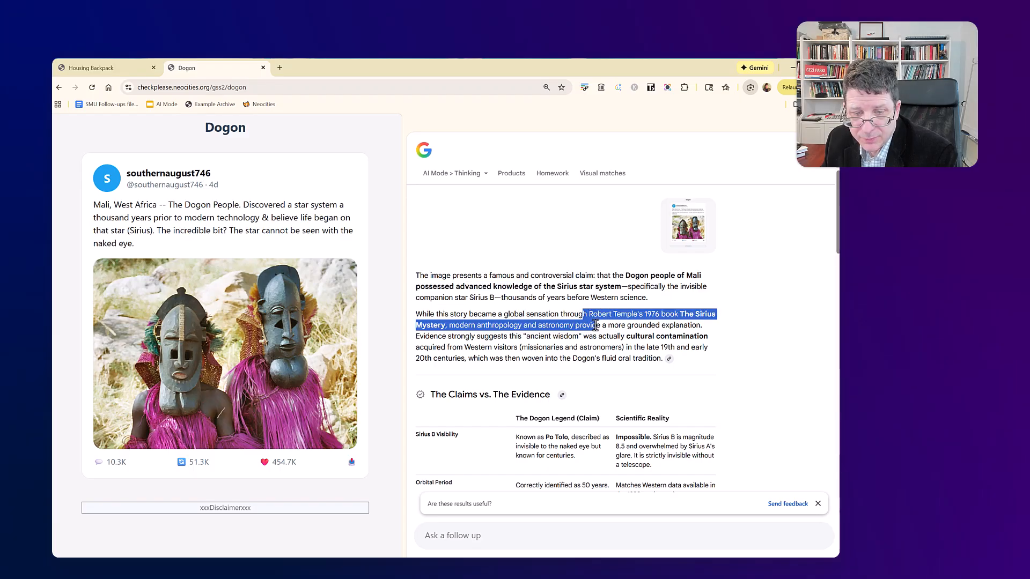
click(527, 325)
drag(468, 326, 586, 336)
click(488, 338)
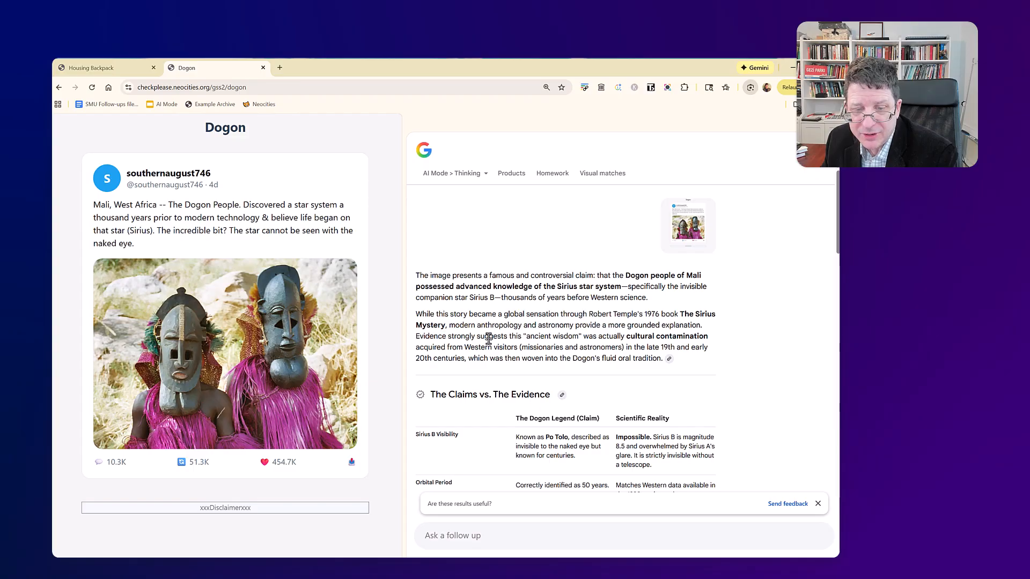
drag(465, 338, 669, 361)
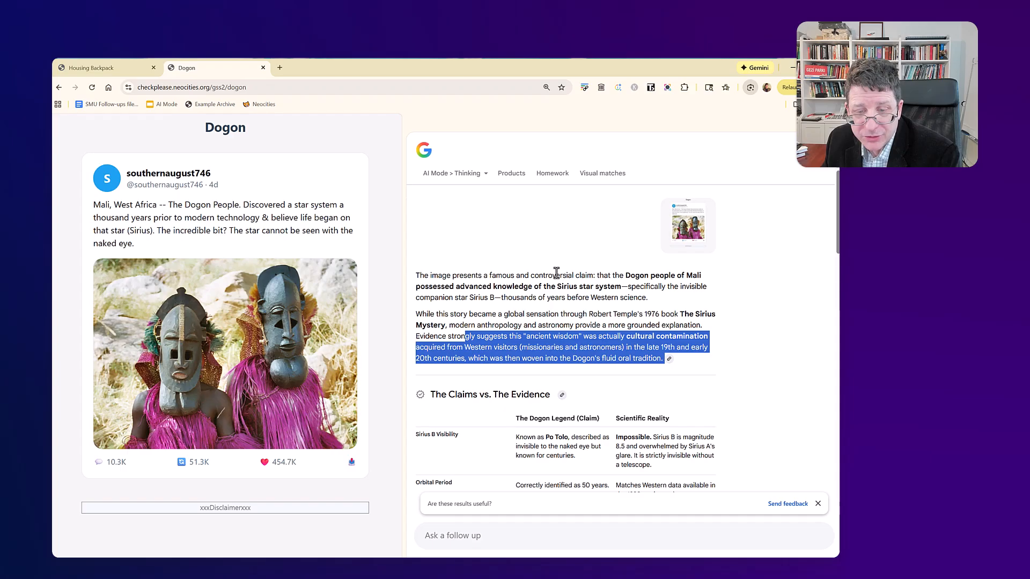
Step: Review the Claims vs. The Evidence table and the How Did They Know? timeline in the Thinking answer
scroll(544, 286, down, 6)
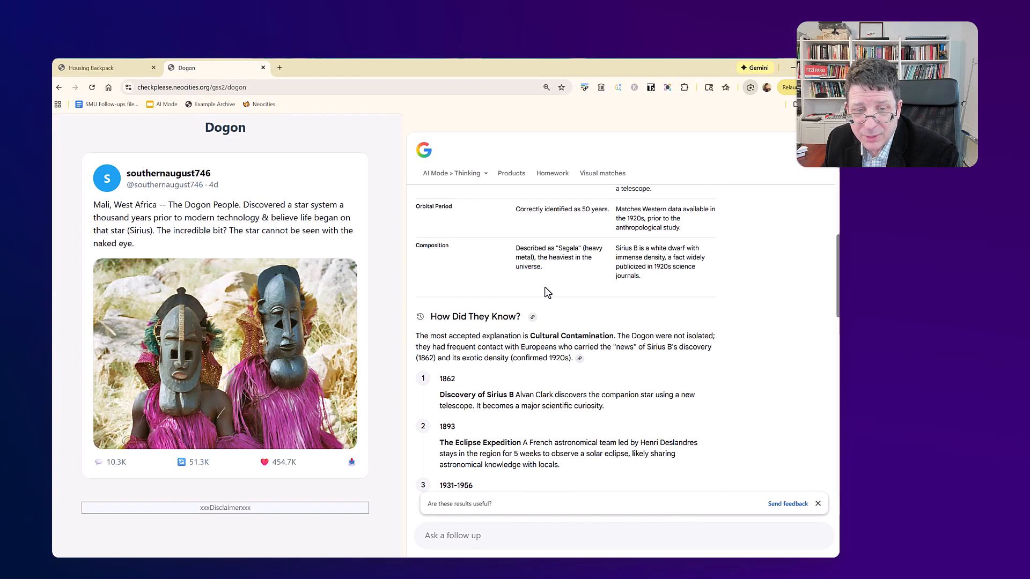
scroll(514, 306, up, 3)
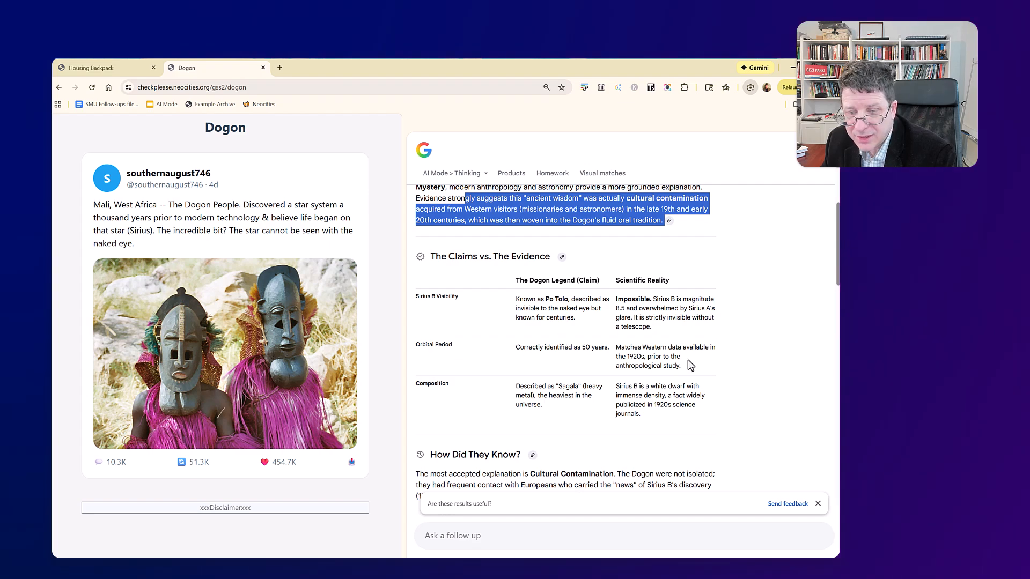
scroll(689, 365, down, 1)
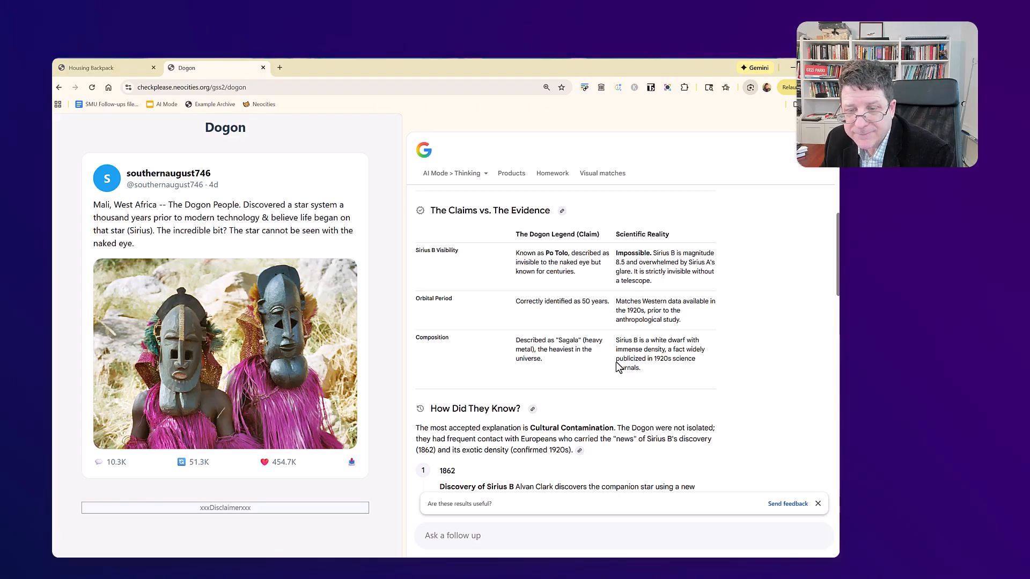
scroll(617, 366, down, 4)
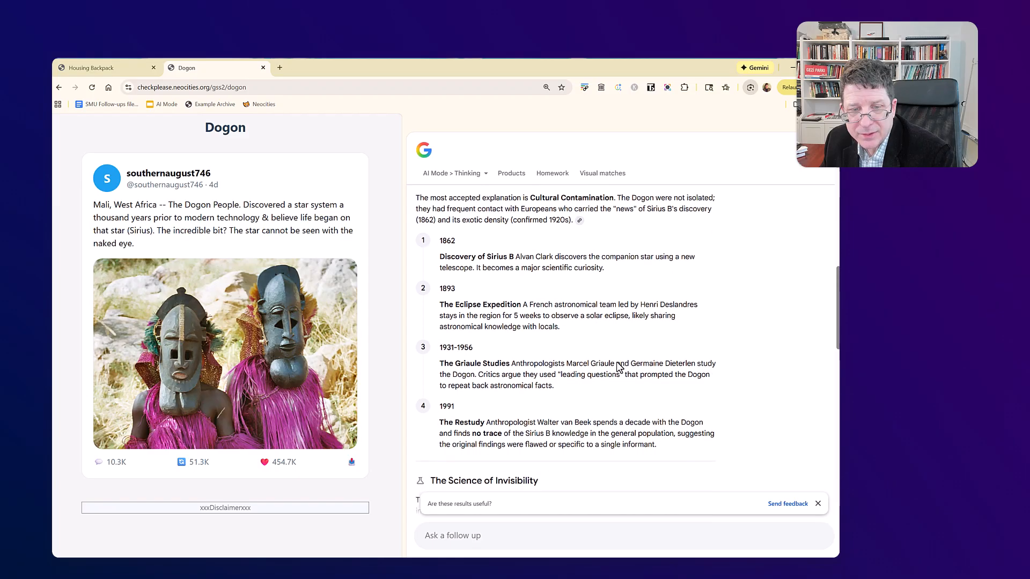
Step: Read the timeline's remaining entries and examine the Sirius Mystery interactive under The Science of Invisibility
scroll(590, 286, down, 1)
scroll(590, 287, up, 1)
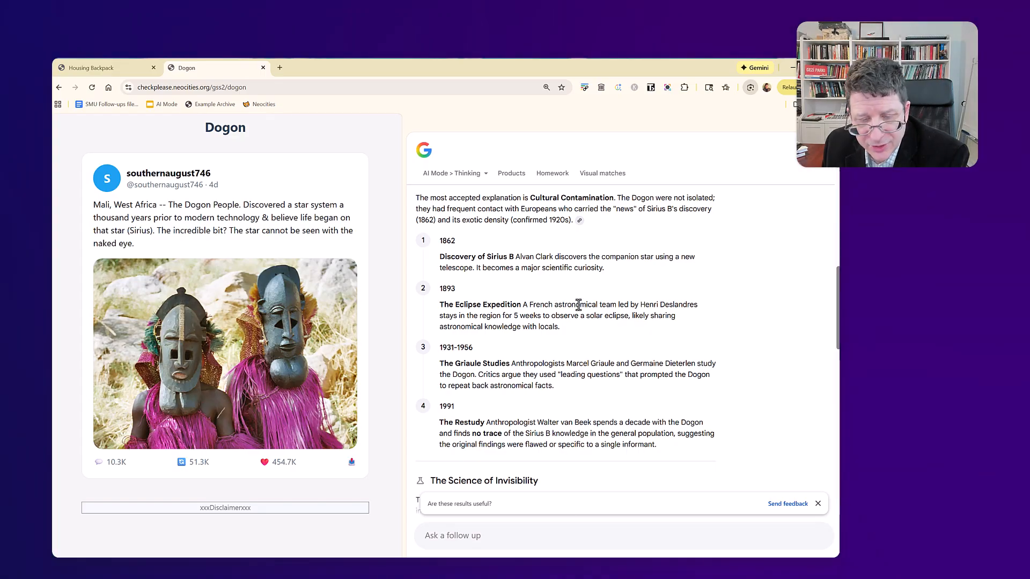
scroll(597, 319, down, 2)
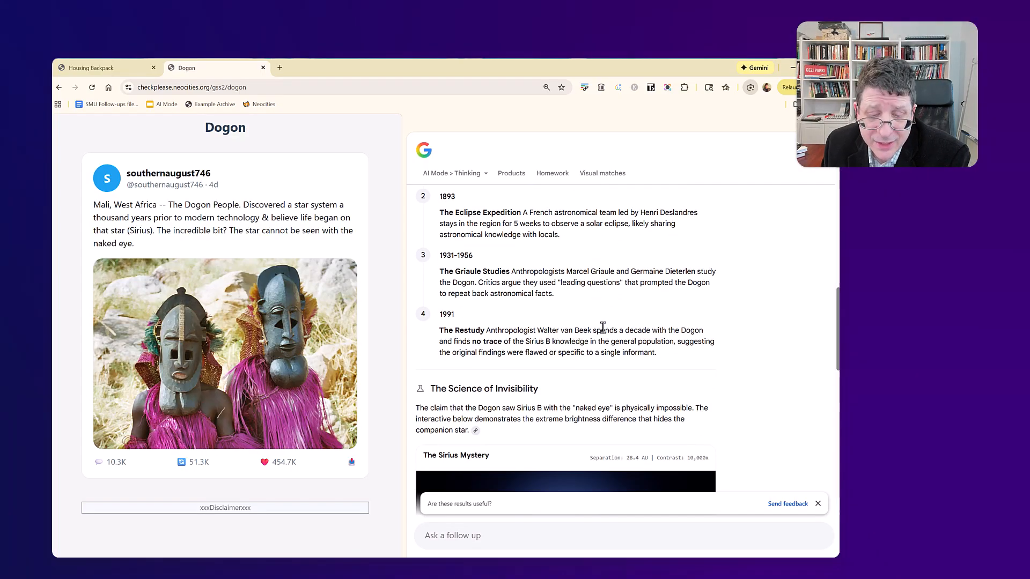
scroll(597, 327, down, 1)
scroll(606, 340, down, 4)
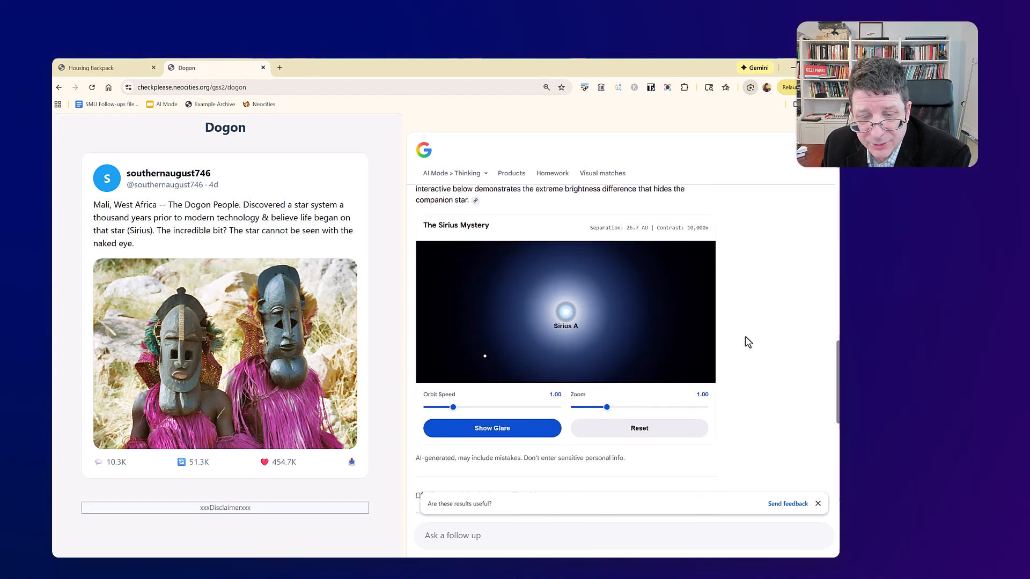
scroll(745, 345, up, 2)
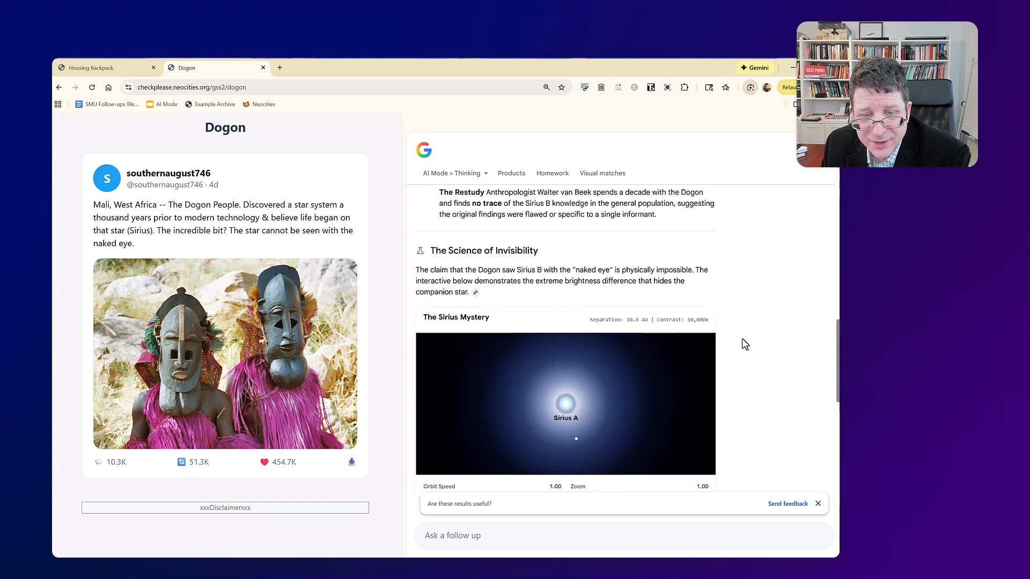
scroll(746, 345, down, 1)
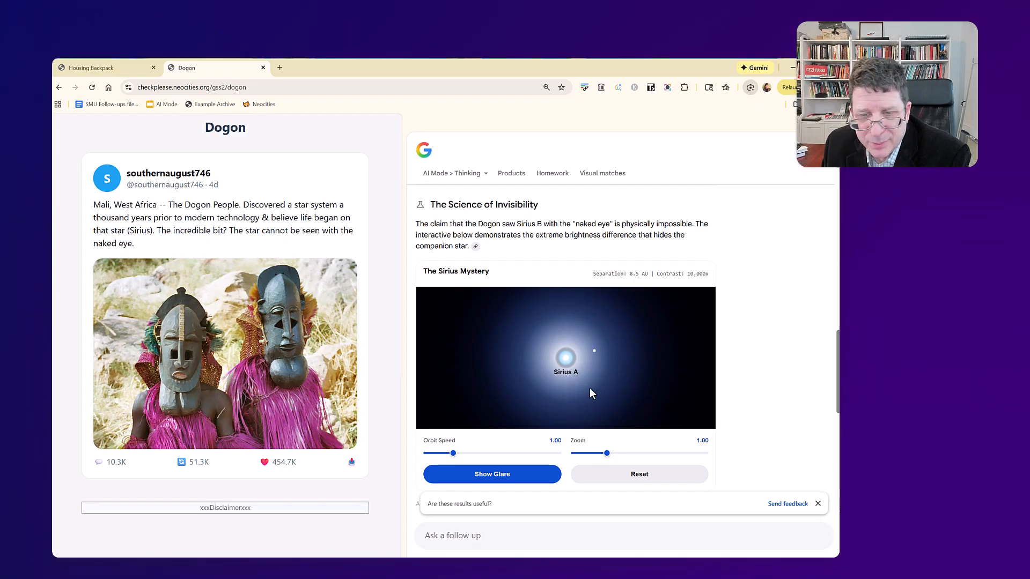
scroll(591, 367, down, 1)
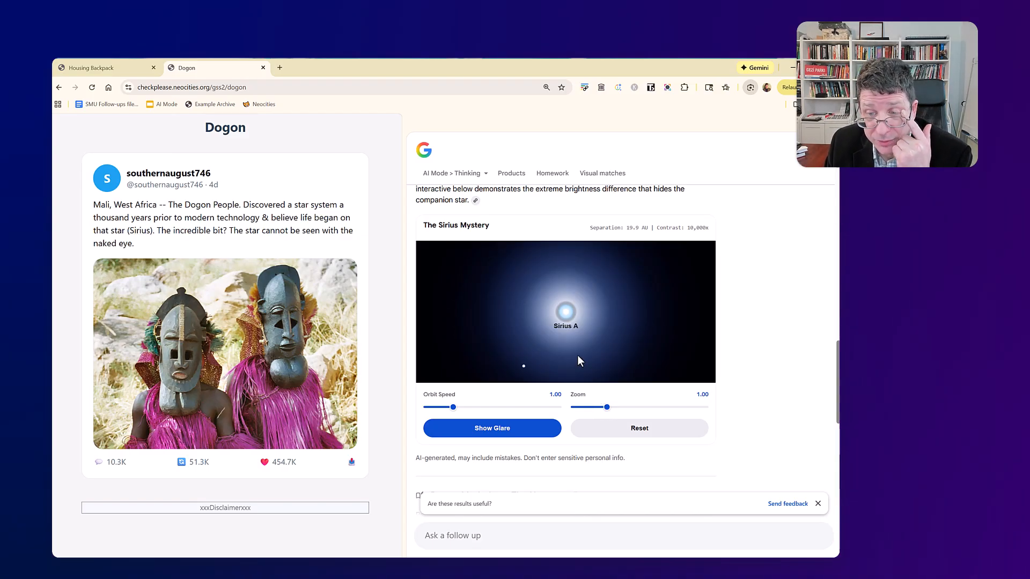
Step: Review the Dogon Mythology: The Nommo section, briefly highlighting part of its opening sentence about the Nommo
scroll(563, 418, down, 1)
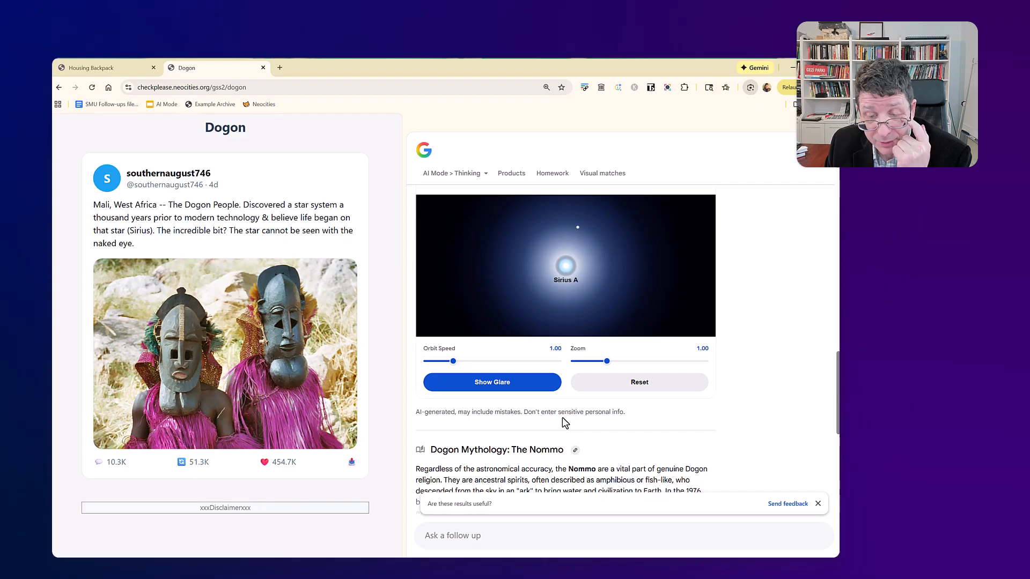
scroll(562, 418, down, 3)
scroll(562, 417, down, 1)
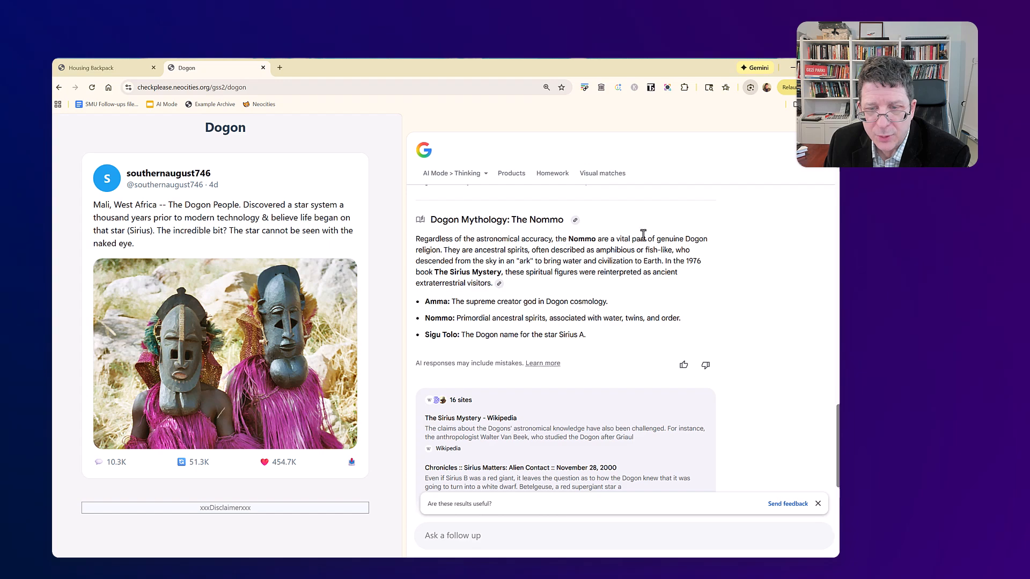
drag(639, 238, 521, 239)
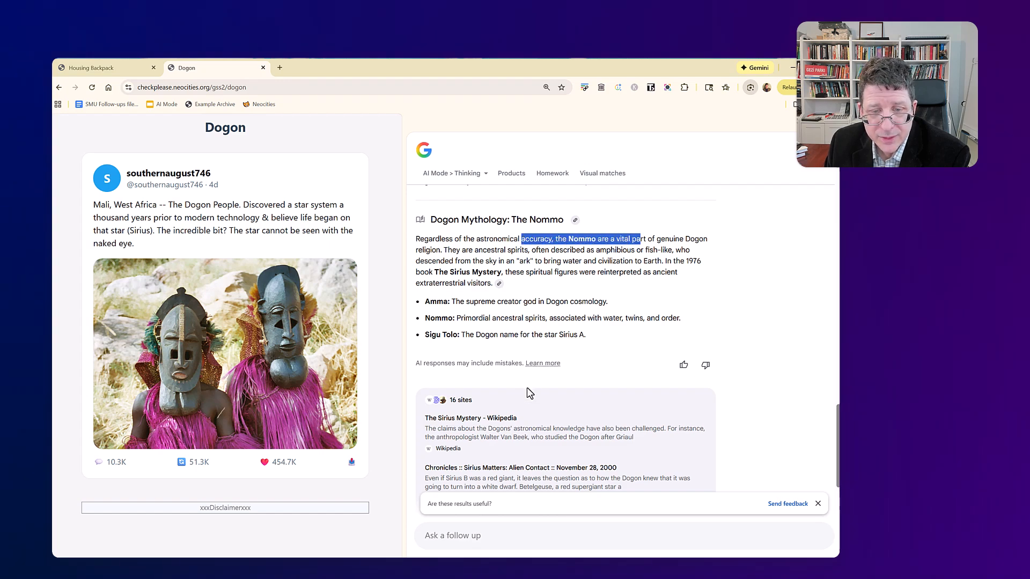
click(567, 300)
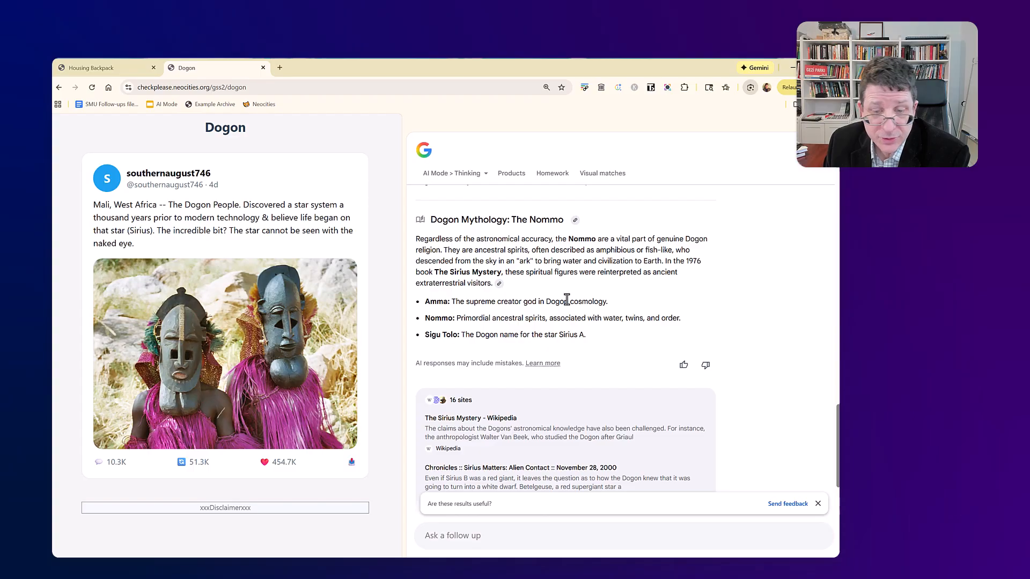